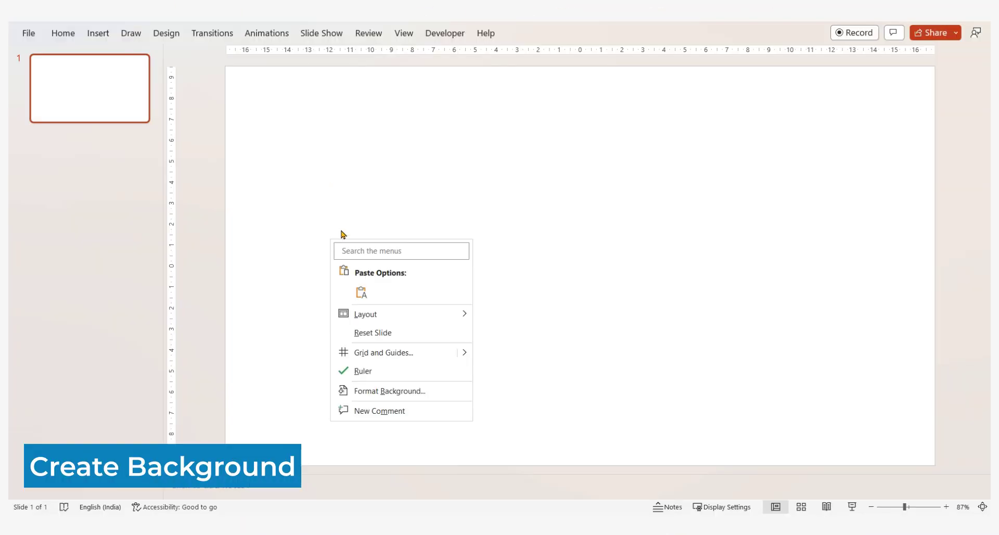
Format the slide background with a gradient fill of the Radial type.
left_click(390, 391)
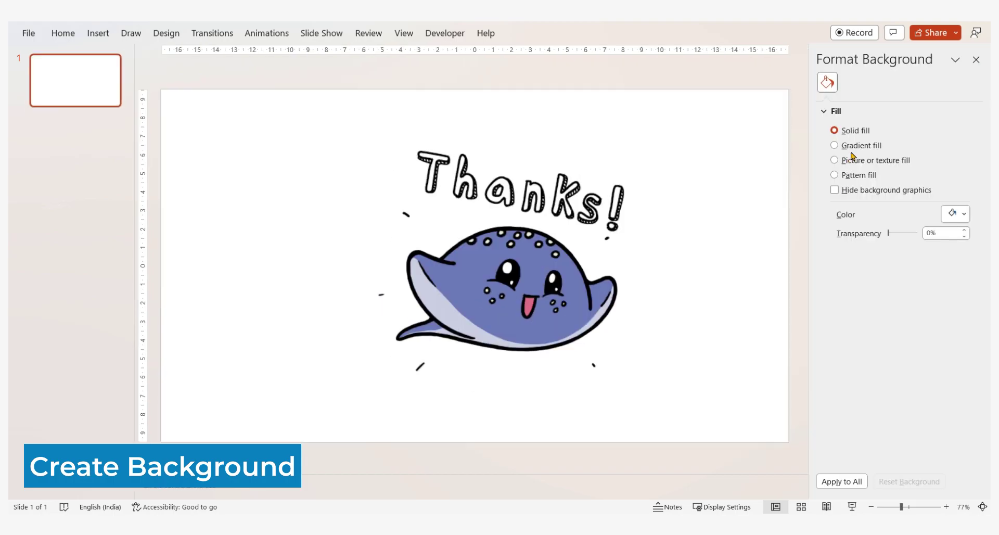
left_click(841, 146)
left_click(964, 254)
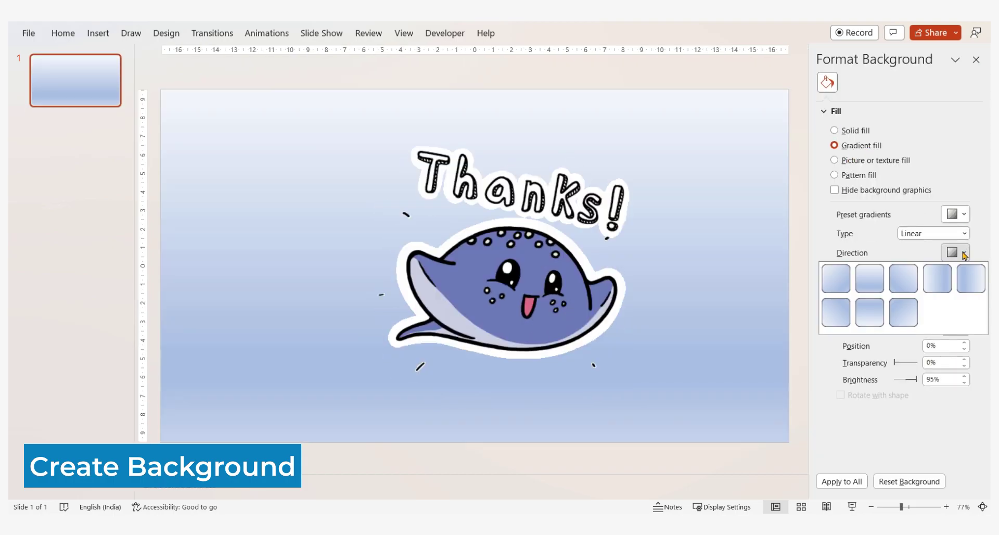
left_click(952, 252)
left_click(946, 236)
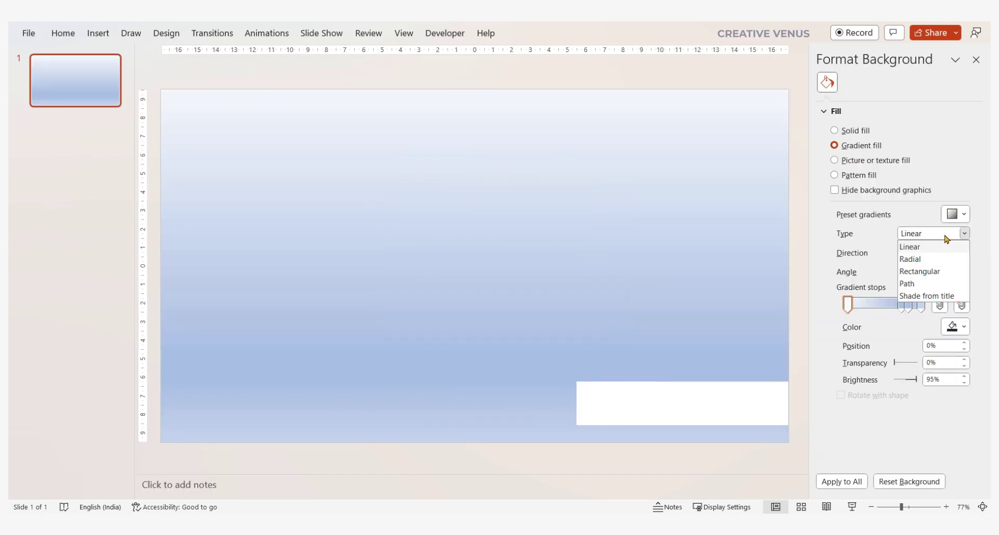
left_click(916, 259)
Draw a wide rounded rectangle and position it horizontally centred in the upper half of the slide.
left_click(98, 33)
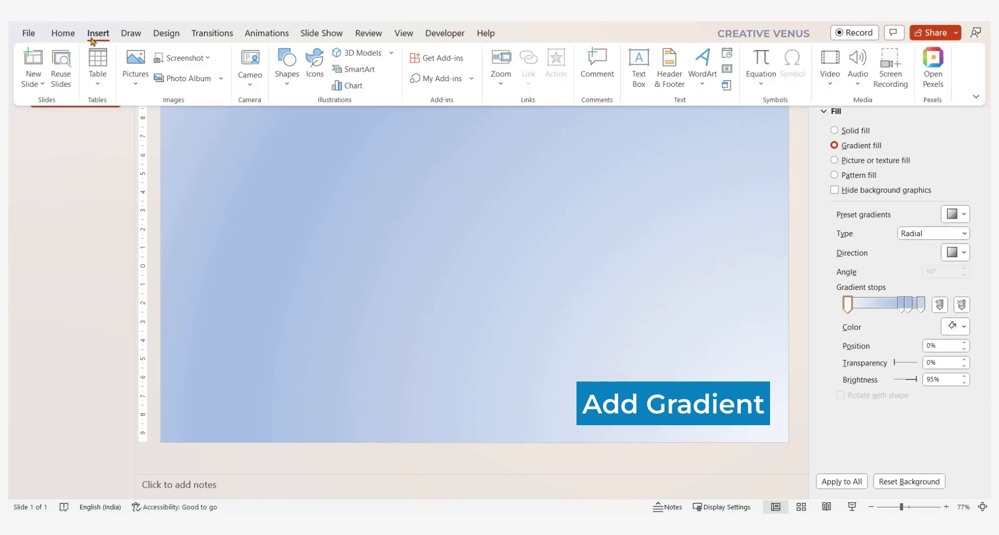
left_click(287, 83)
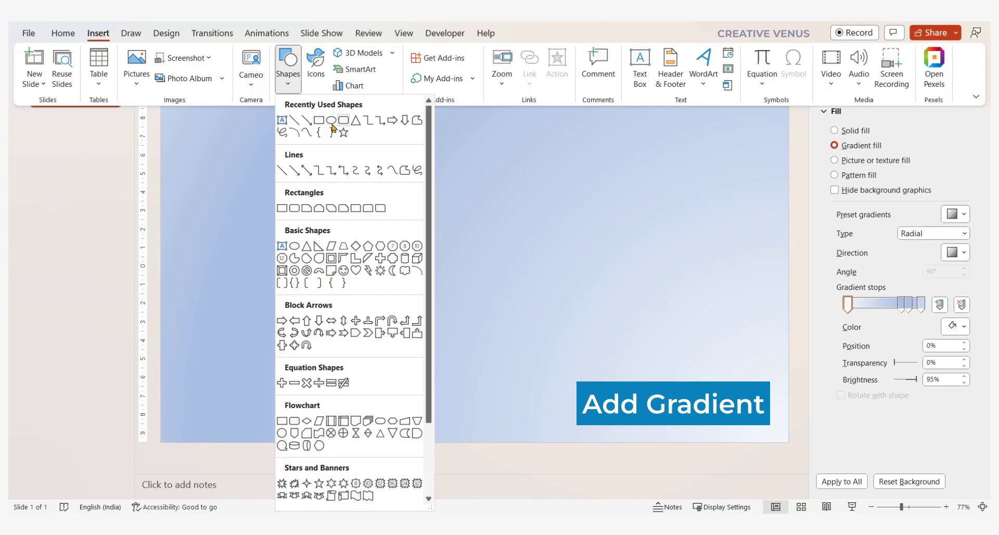
left_click(343, 128)
mouse_move(278, 171)
left_mouse_down()
mouse_move(544, 232)
mouse_move(694, 281)
left_mouse_up()
mouse_move(596, 227)
left_mouse_down()
mouse_move(586, 205)
mouse_move(595, 205)
mouse_move(586, 206)
left_mouse_up()
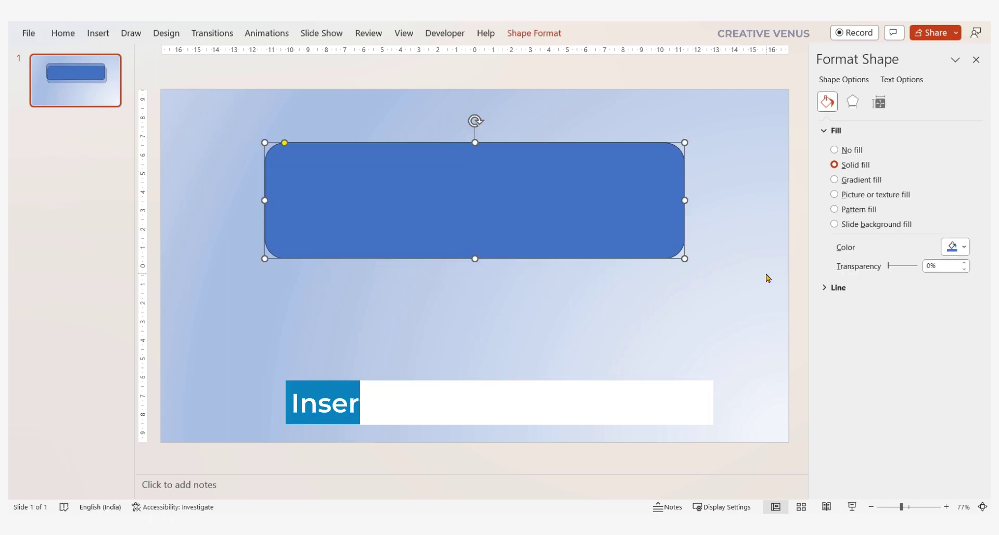
Remove the rounded rectangle's outline and reduce the rounding of its corners.
left_click(838, 288)
left_click(835, 307)
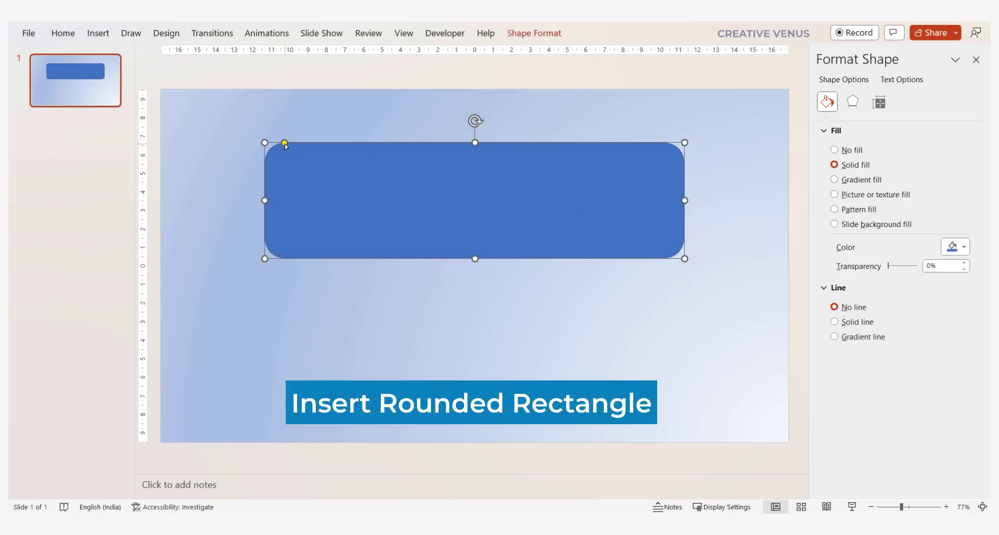
left_click_drag(284, 143, 271, 147)
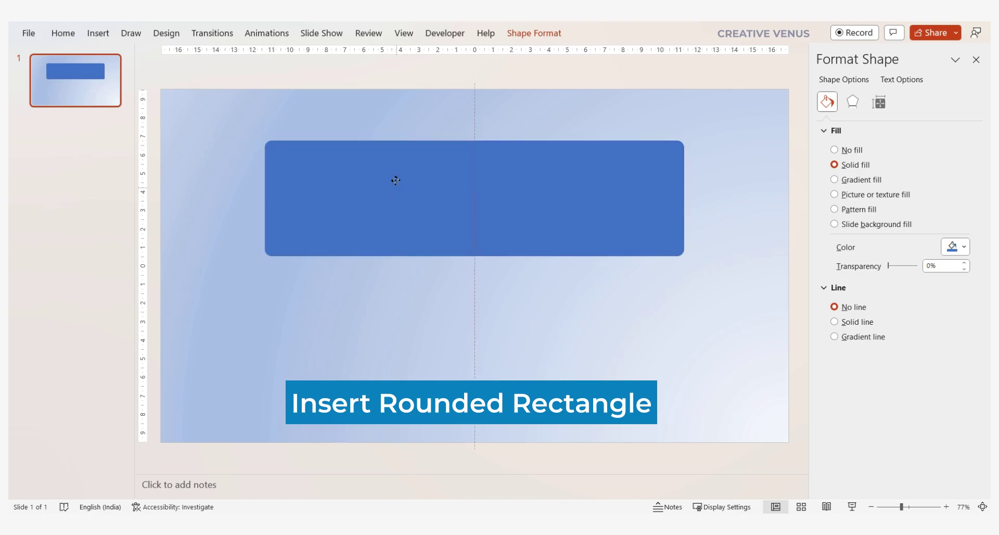
Apply a gradient fill to the rectangle, delete its first gradient stop and move the 74% stop to 0%.
left_click(853, 181)
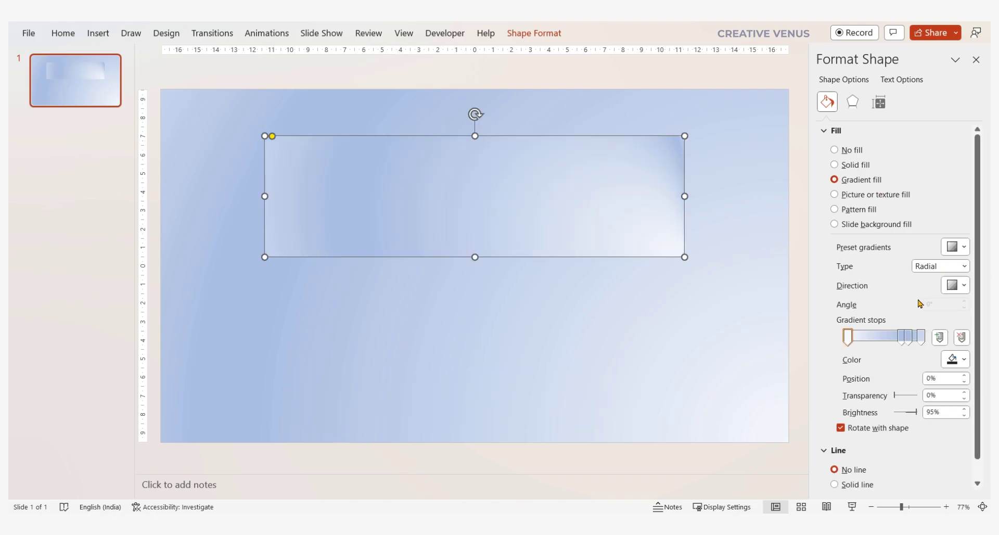
left_click(961, 339)
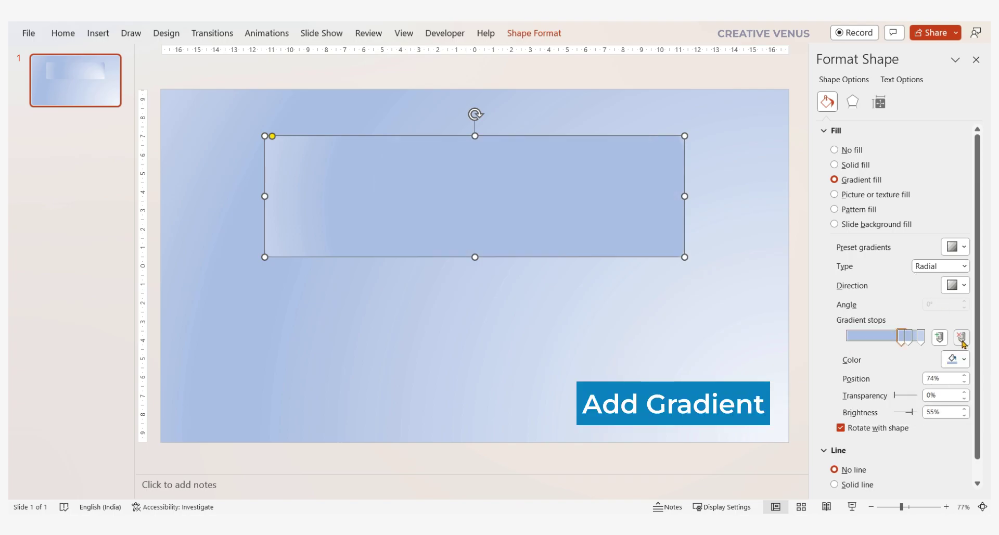
left_click(901, 337)
left_click(848, 337)
Set the gradient stop at 0% to a bright sky blue from the standard colors.
left_click(956, 359)
left_click(909, 329)
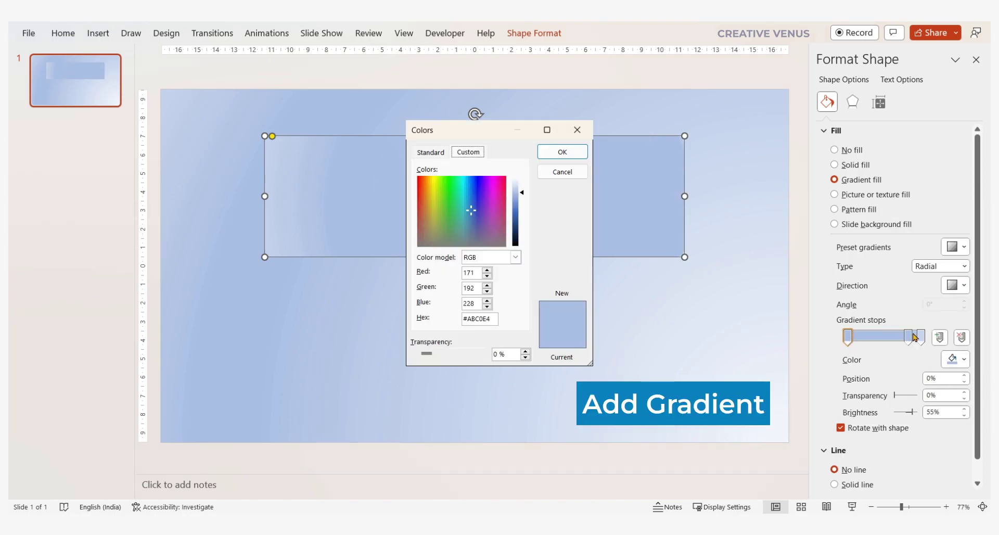
left_click(431, 152)
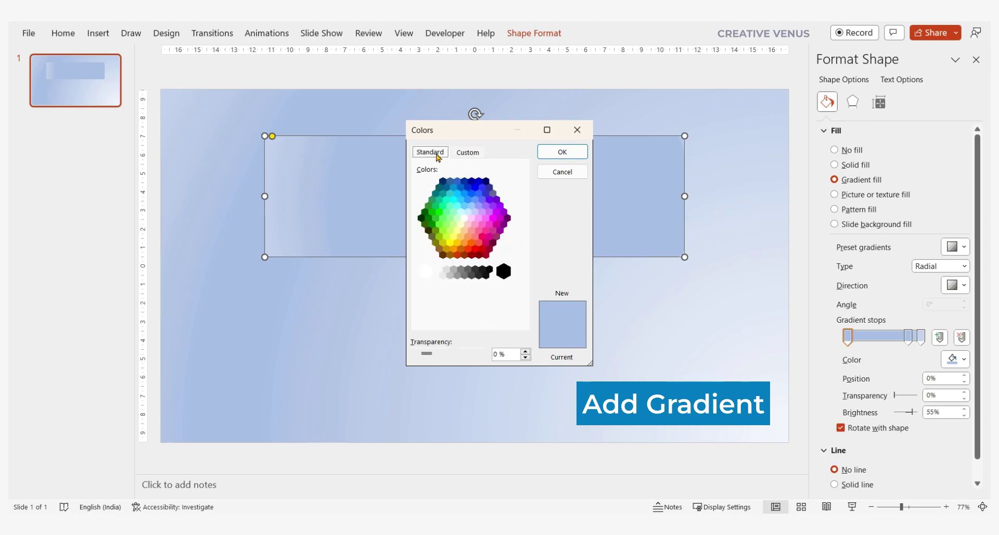
left_click(474, 198)
left_click(462, 200)
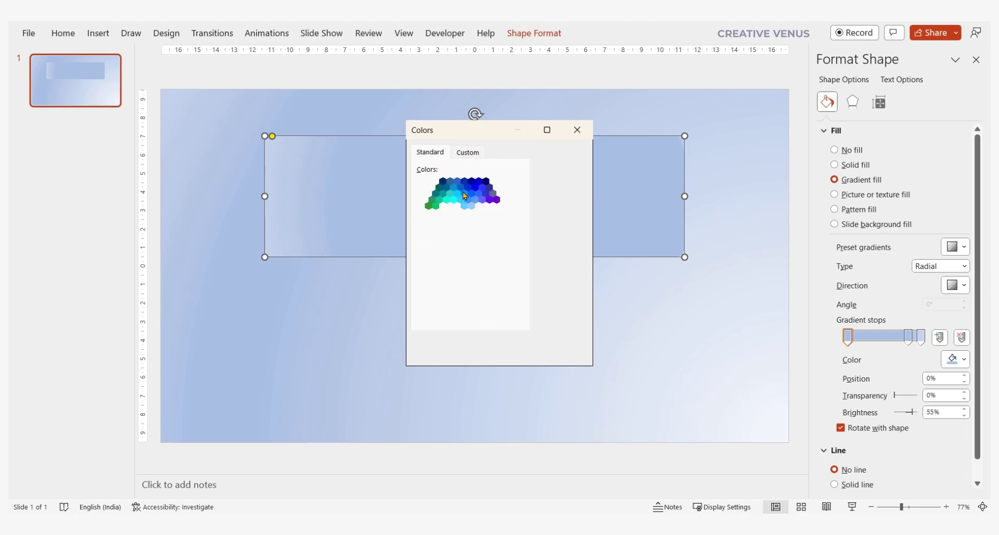
left_click(563, 152)
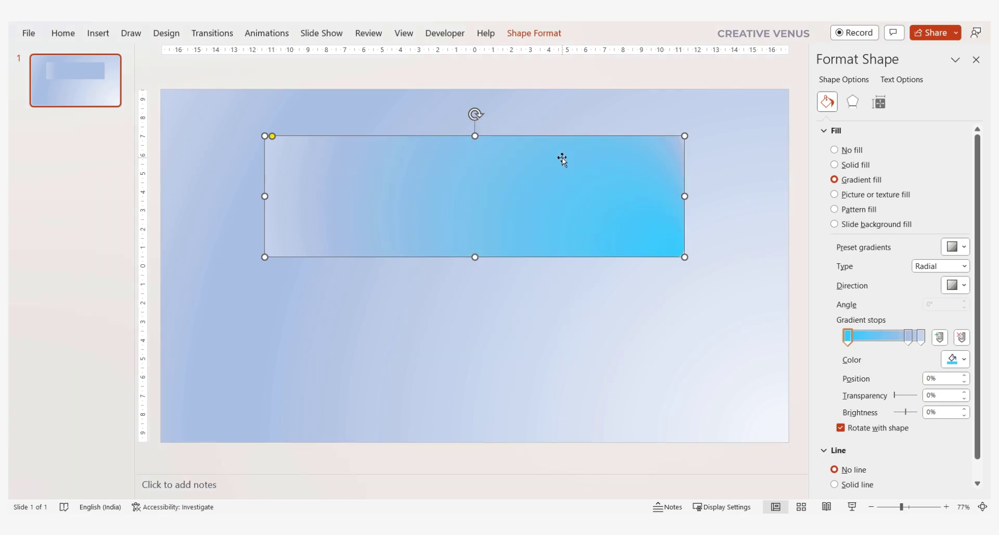
Set the gradient stop at 83% to a turquoise green from the standard colors.
left_click(911, 340)
left_click(954, 359)
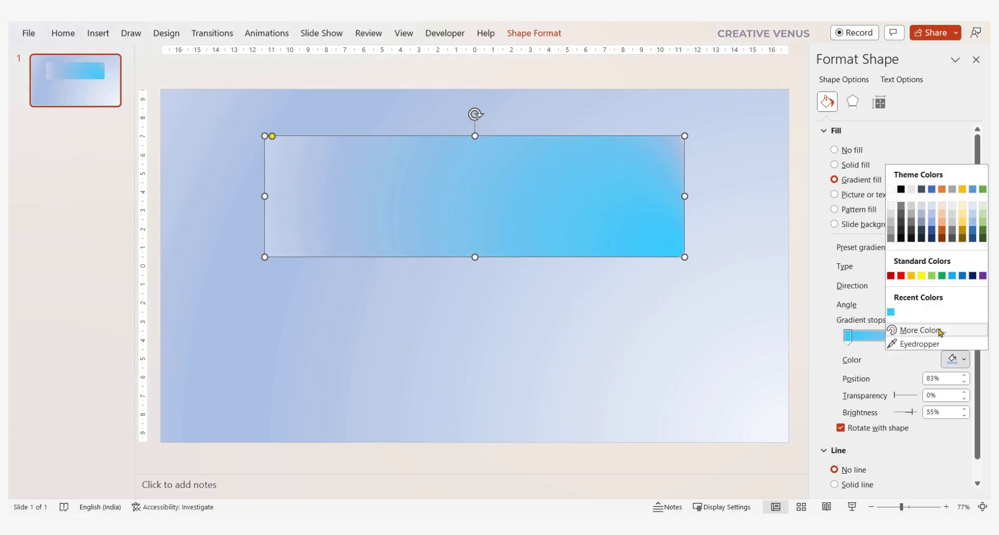
left_click(935, 331)
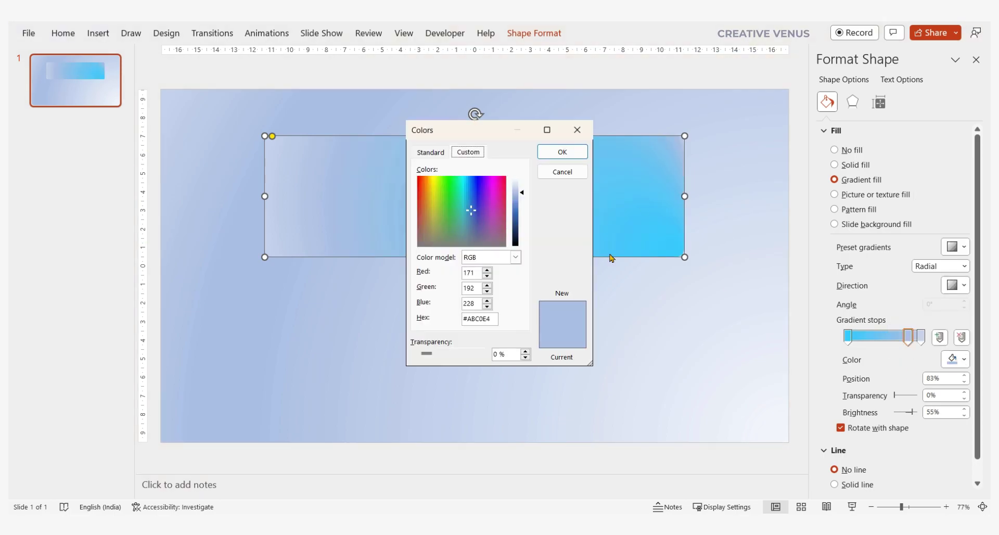
left_click(463, 189)
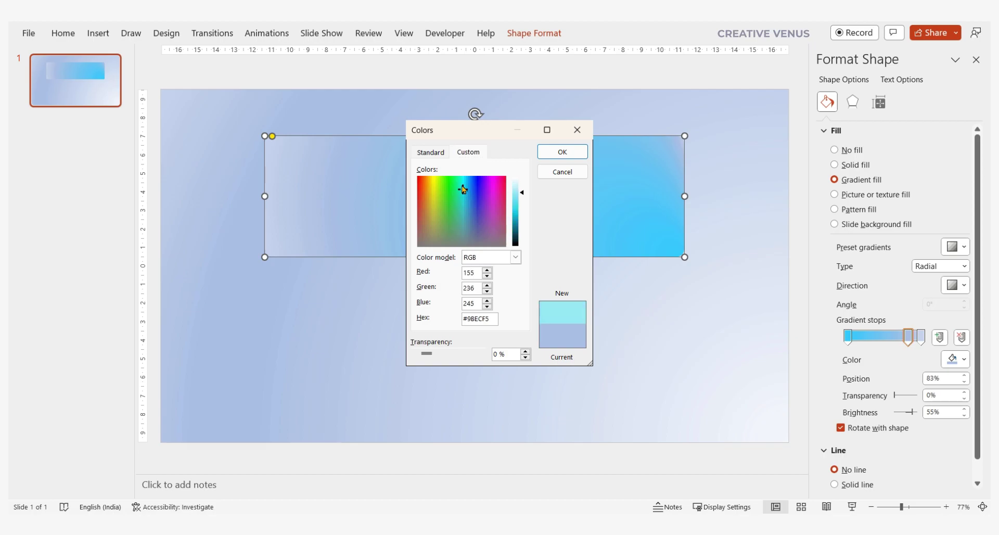
left_click(432, 153)
left_click(458, 197)
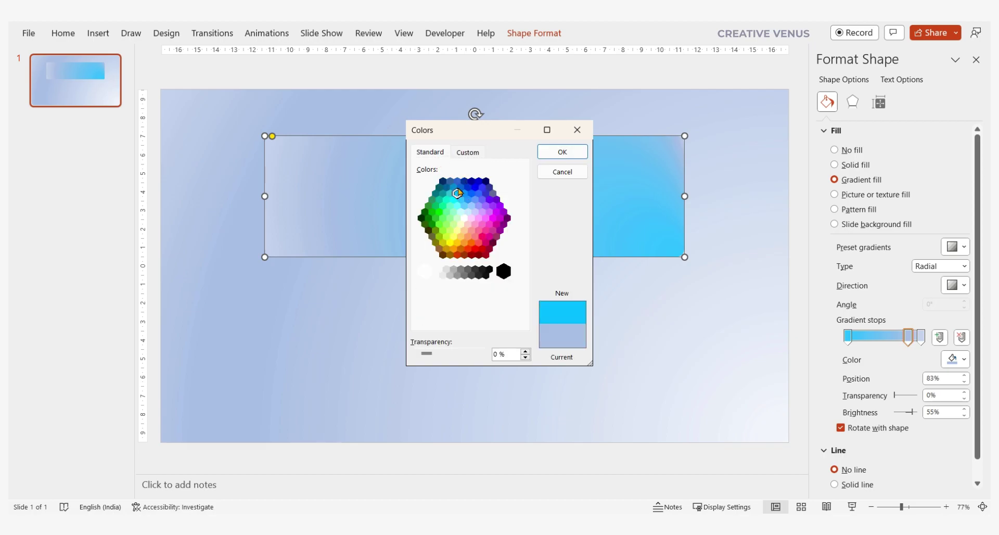
left_click(456, 188)
left_click(451, 194)
left_click(548, 156)
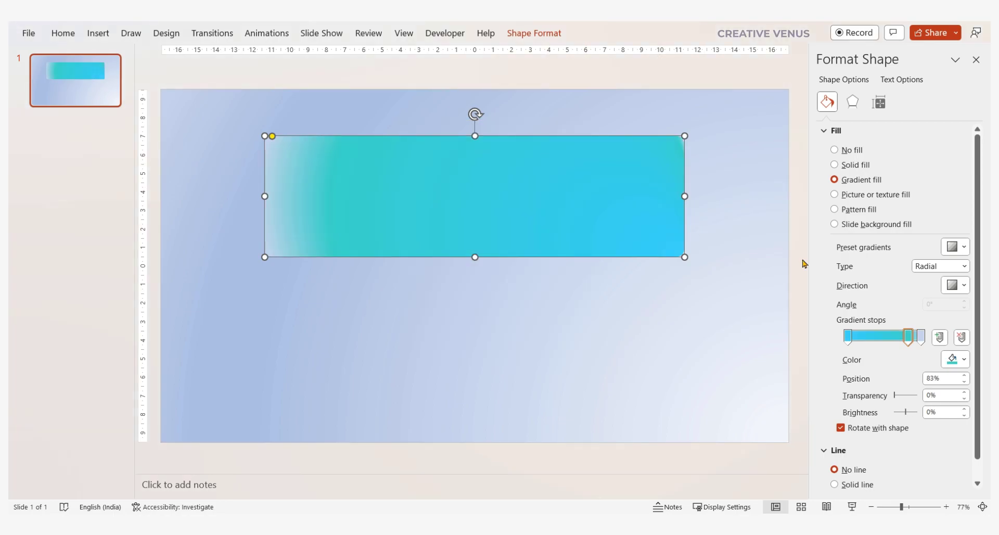
Recolor the last gradient stop a strong blue and respace the stops, placing the last one at 94%.
left_click(922, 338)
left_click(956, 360)
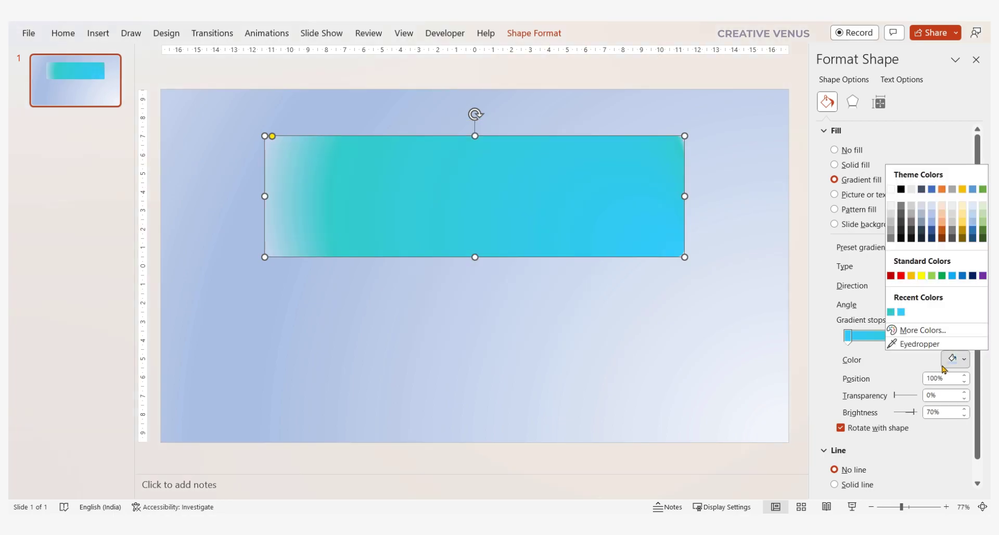
left_click(919, 330)
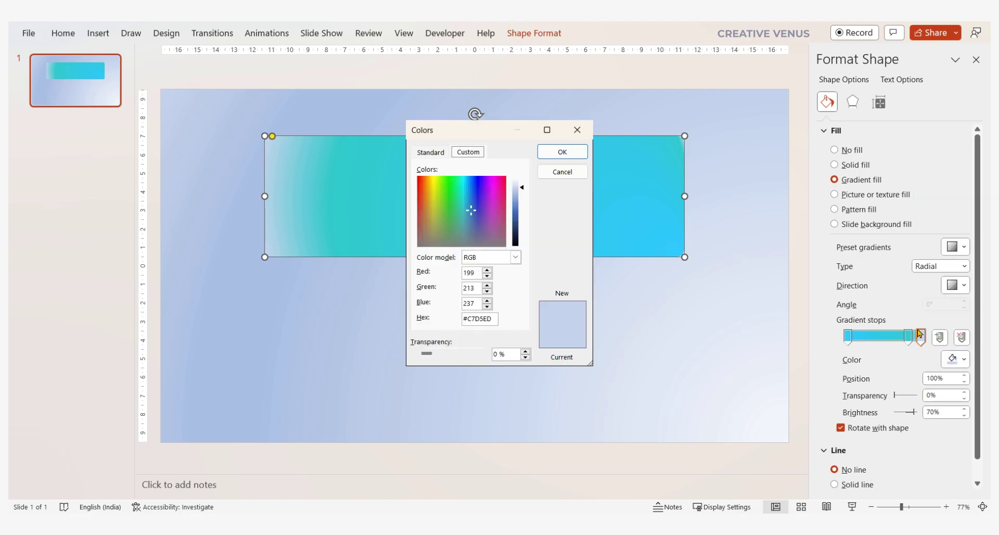
left_click(430, 153)
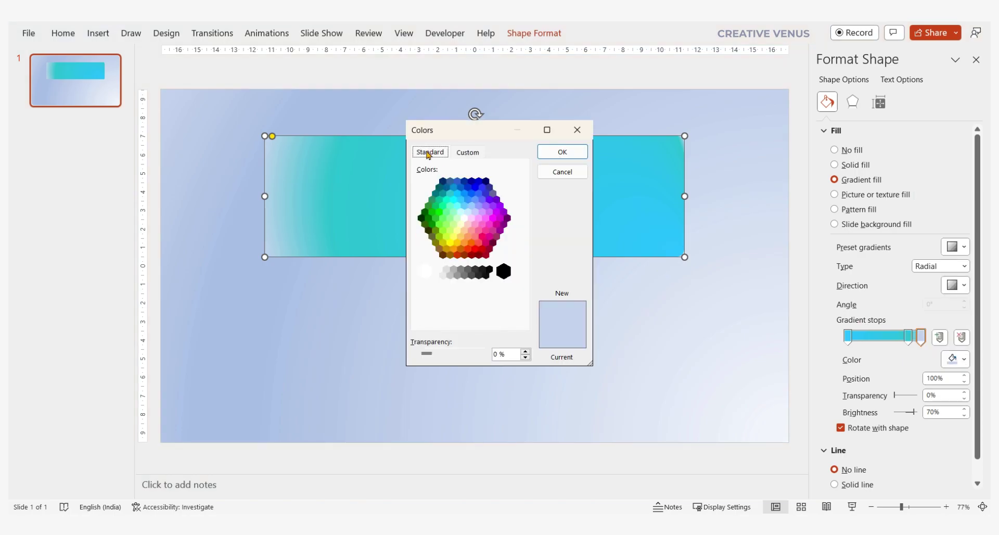
left_click(459, 204)
left_click(457, 187)
left_click(457, 194)
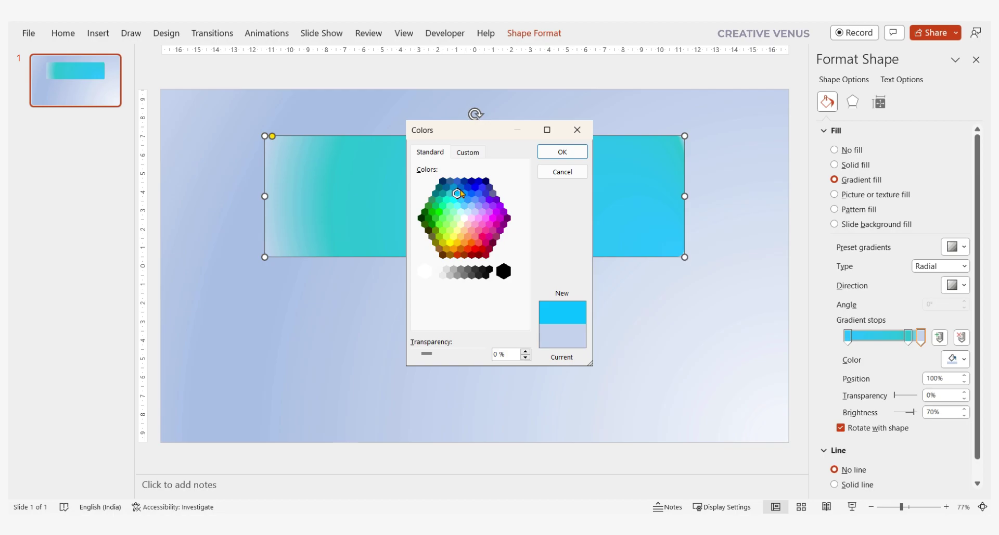
left_click(563, 152)
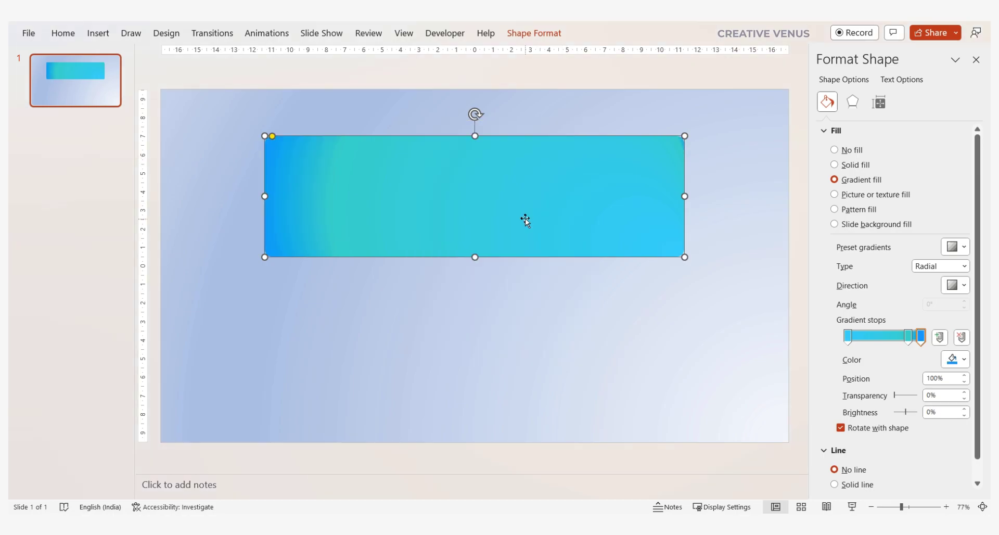
mouse_move(910, 342)
left_mouse_down()
mouse_move(861, 339)
mouse_move(915, 345)
left_mouse_up()
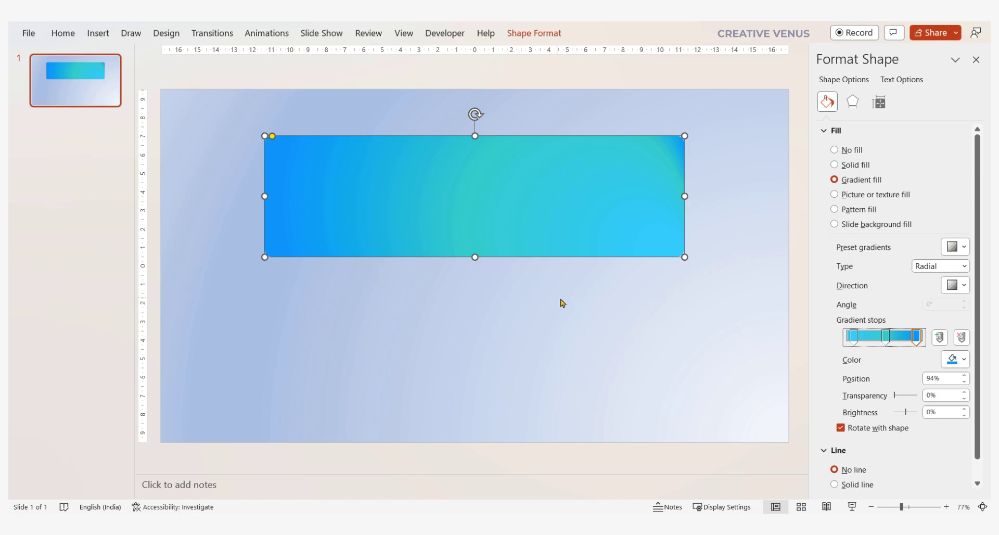
Apply an outer shadow preset offset to the bottom right to the rectangle.
left_click(853, 102)
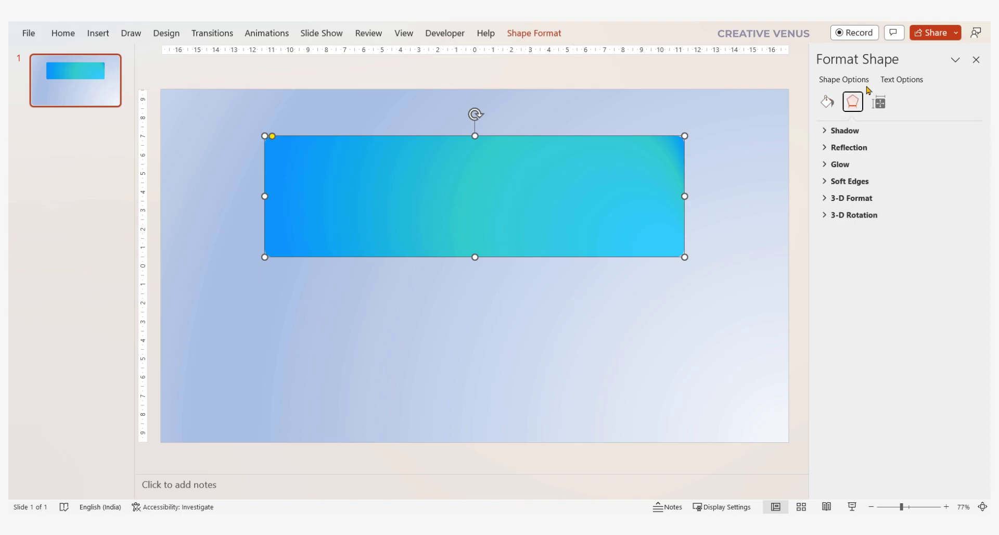
left_click(845, 131)
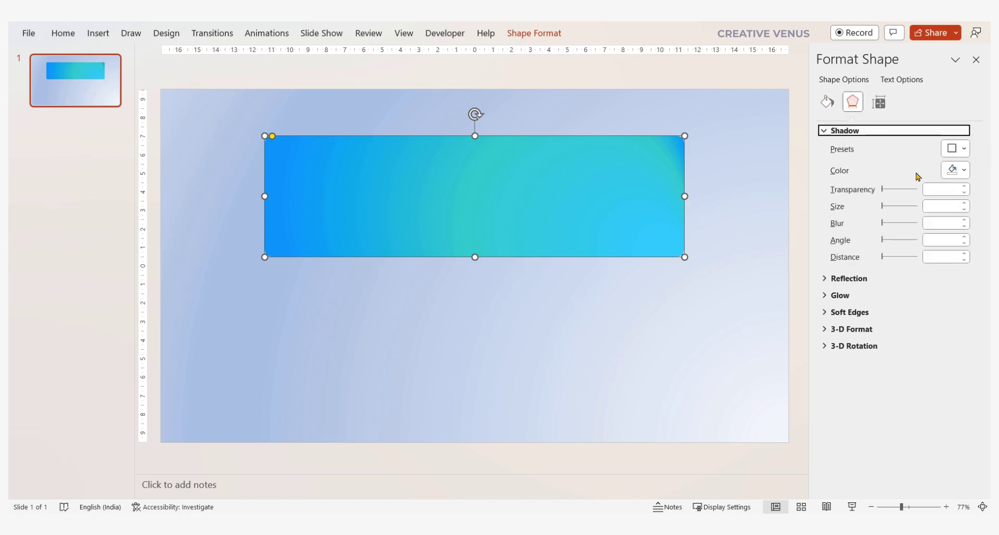
left_click(955, 148)
left_click(905, 257)
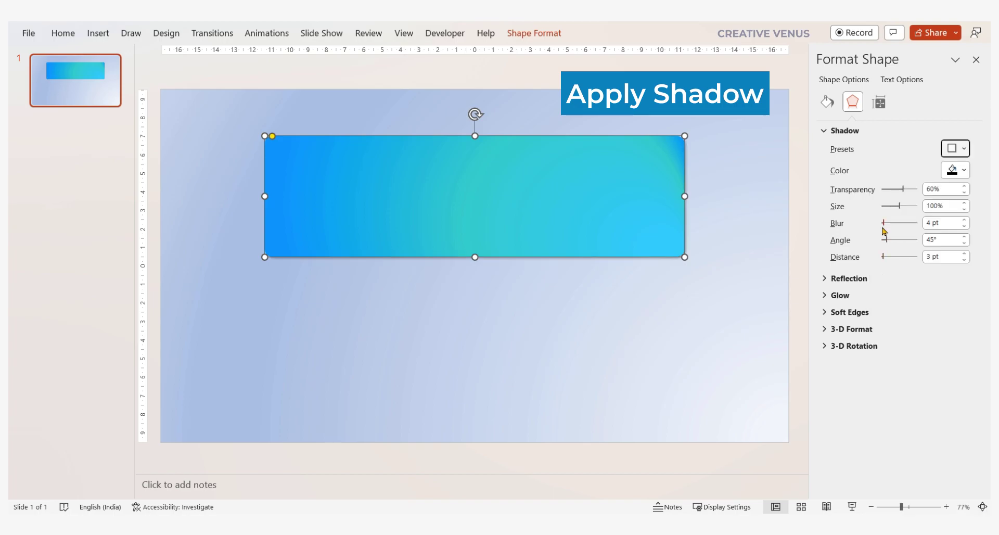
Adjust the rectangle's shadow to 76% transparency, 51 pt blur and 55 pt distance.
left_click_drag(884, 223, 891, 225)
left_click_drag(902, 189, 911, 194)
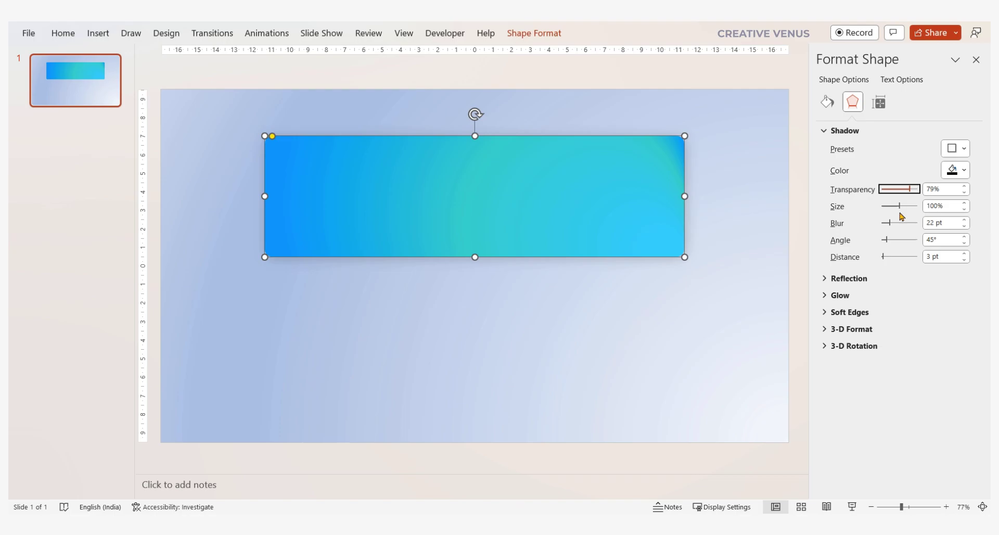
left_click_drag(888, 260, 896, 261)
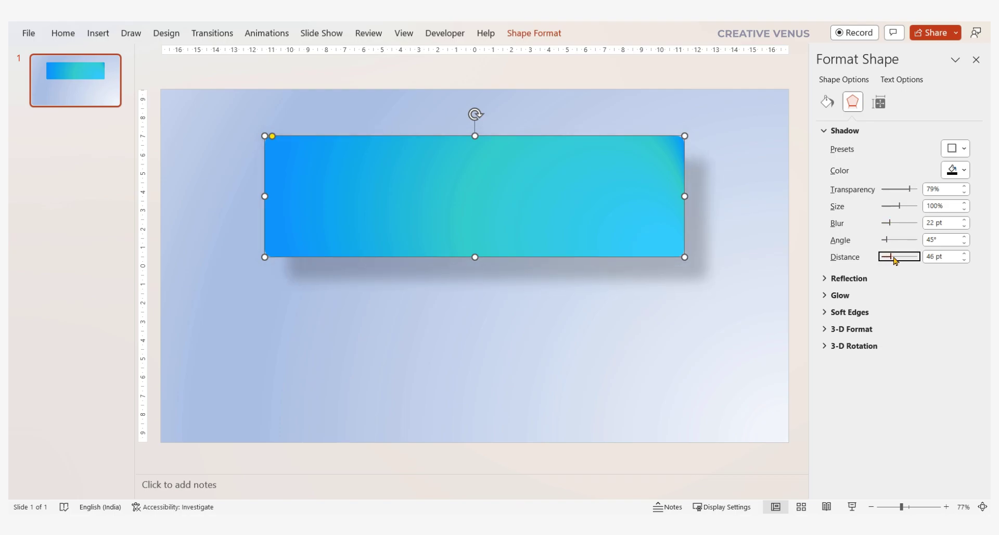
left_click_drag(901, 193, 911, 195)
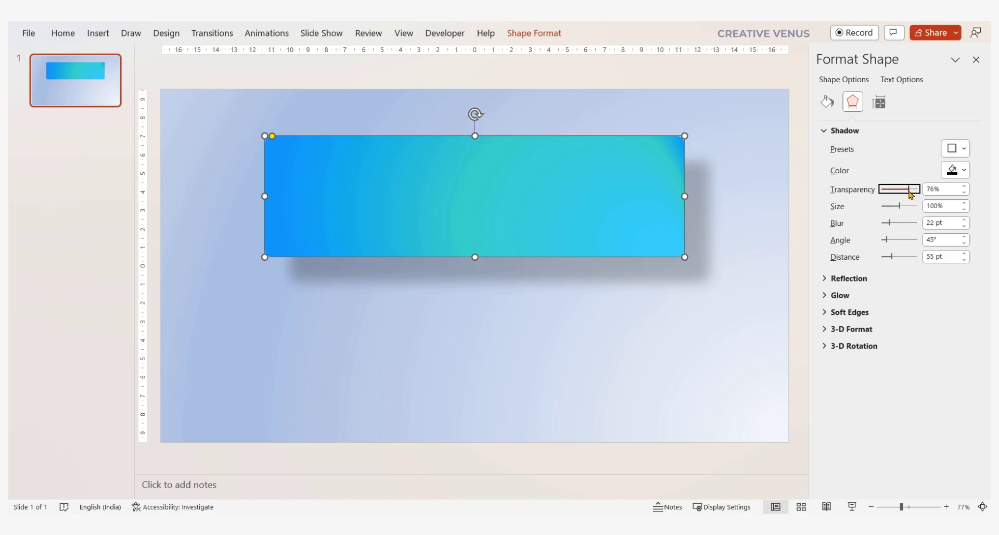
left_click_drag(891, 226, 898, 225)
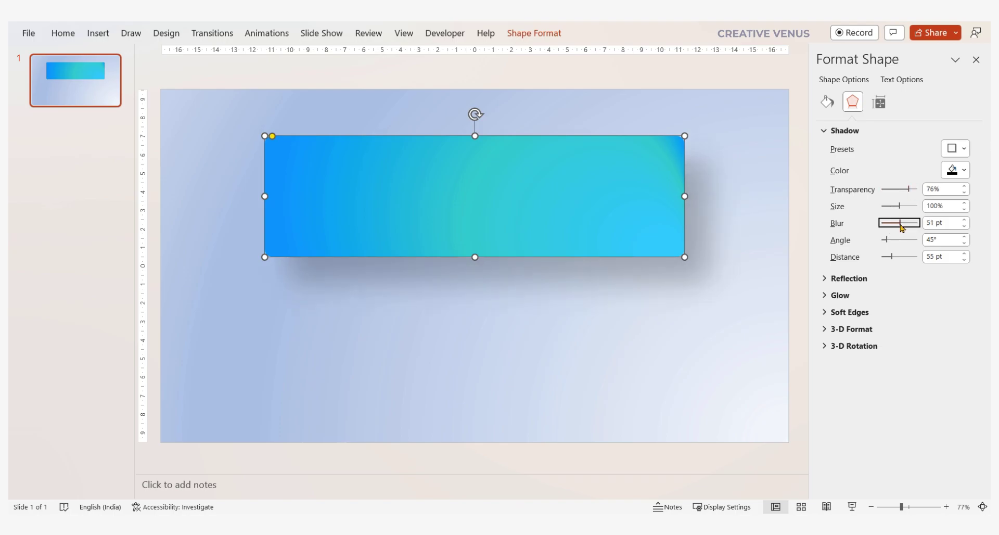
Duplicate the gradient rectangle and place the copy directly below the original.
left_click(622, 337)
left_click_drag(401, 207, 429, 337)
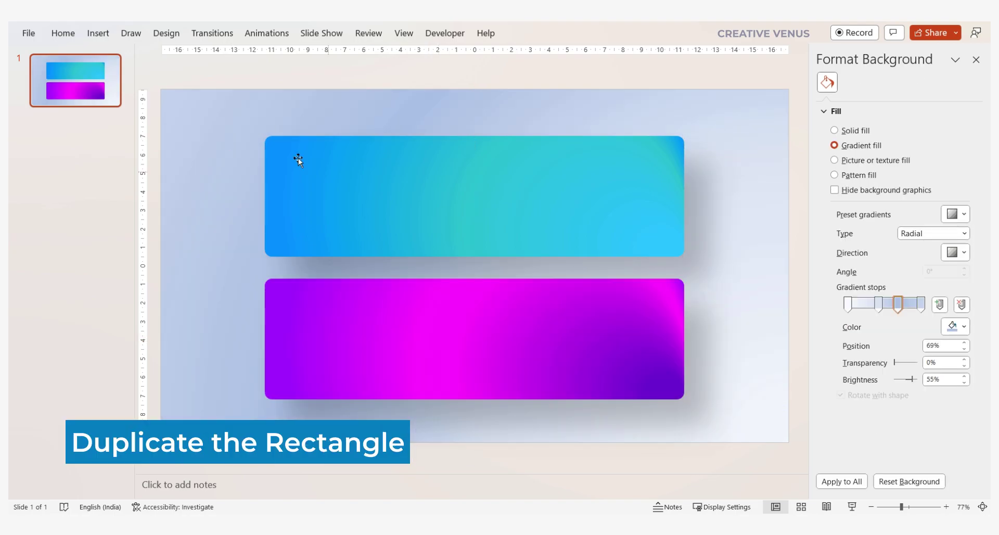
Insert a hollow circle at the slide's center, enlarge it across both rectangles and thin its ring.
left_click(98, 35)
left_click(288, 65)
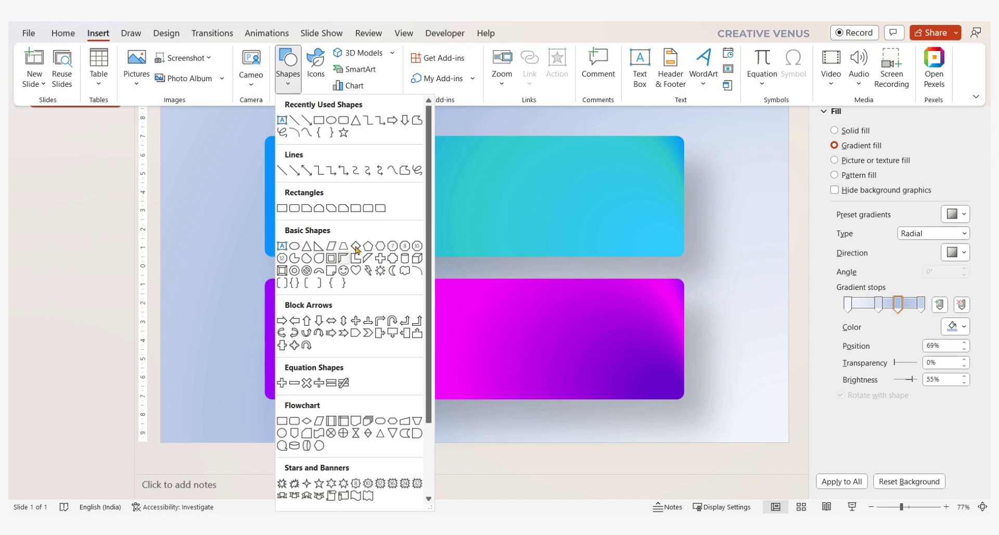
left_click(295, 271)
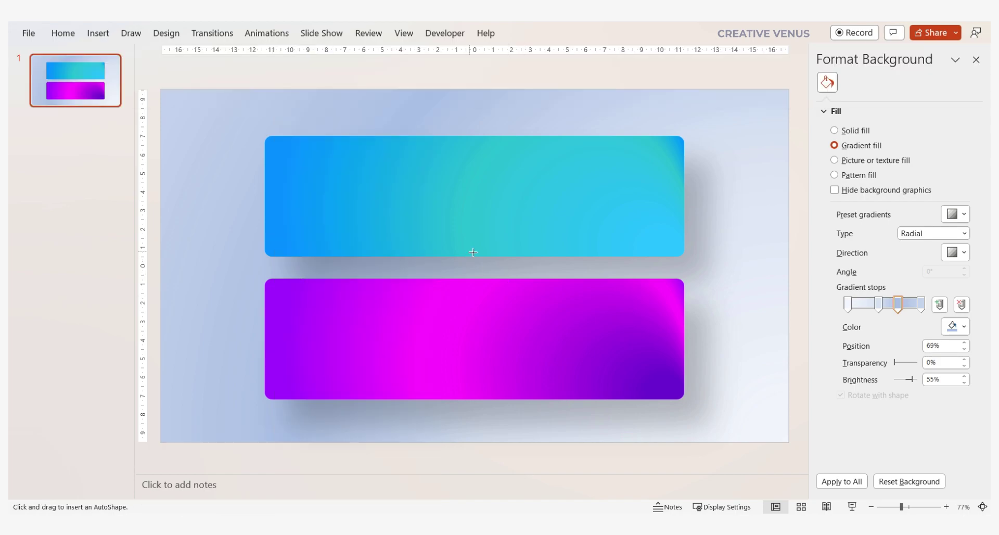
left_click_drag(473, 252, 520, 315)
left_click_drag(495, 272, 528, 313)
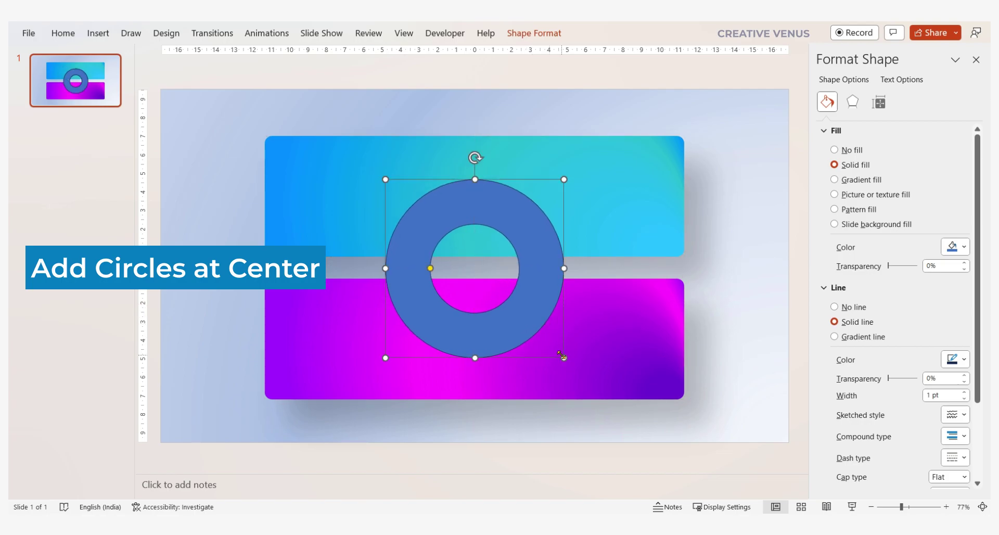
left_click_drag(563, 356, 593, 386)
left_click_drag(416, 269, 384, 268)
Remove the ring's outline and give it a white fill with 82% transparency.
left_click(854, 308)
left_click(948, 255)
left_click(894, 281)
left_click_drag(889, 266, 916, 270)
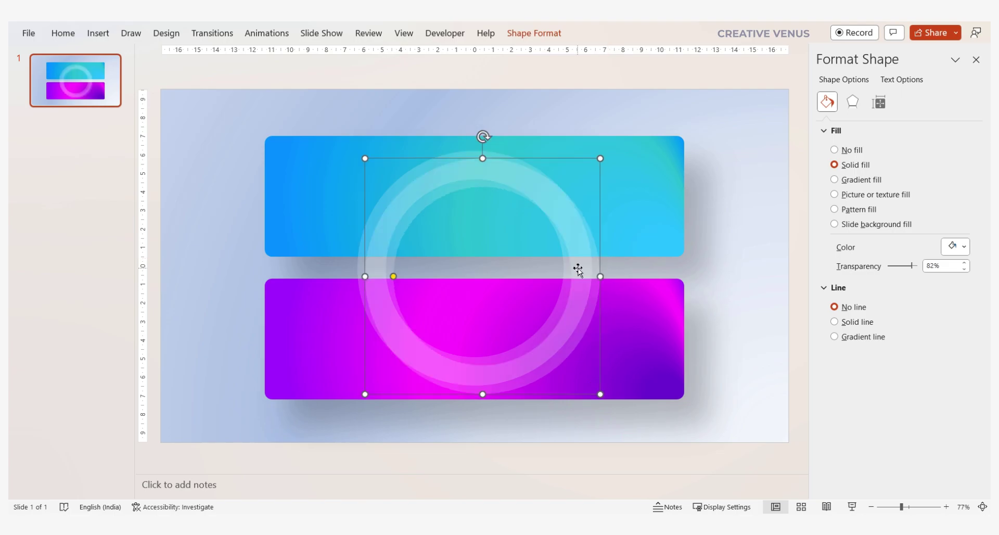
Align a duplicate ring exactly over the original, then make it opaque and shrink it slightly around the shared center.
left_click_drag(575, 270, 575, 264)
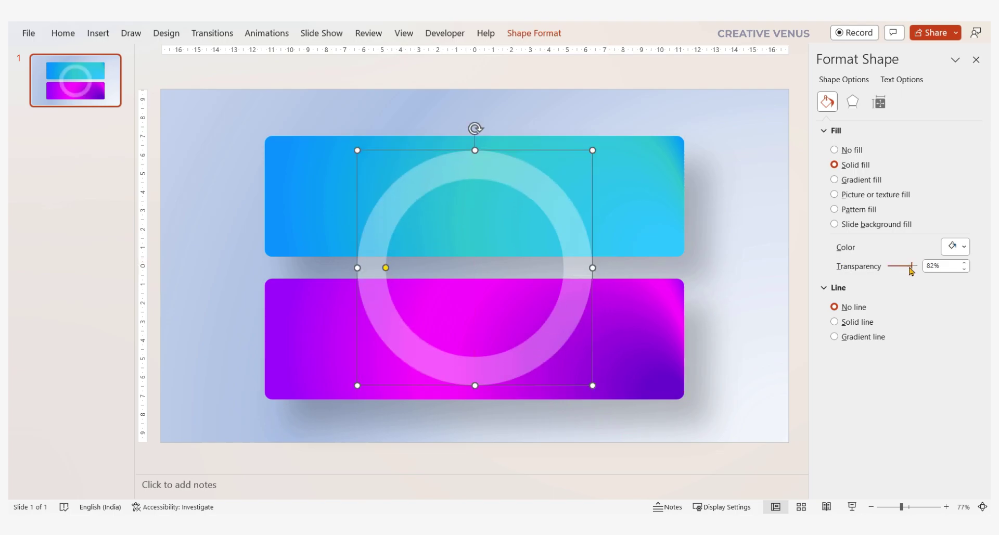
left_click_drag(912, 271, 888, 268)
left_click_drag(592, 152, 576, 162)
Set the outer ring's fill transparency to 84%.
left_click(589, 243)
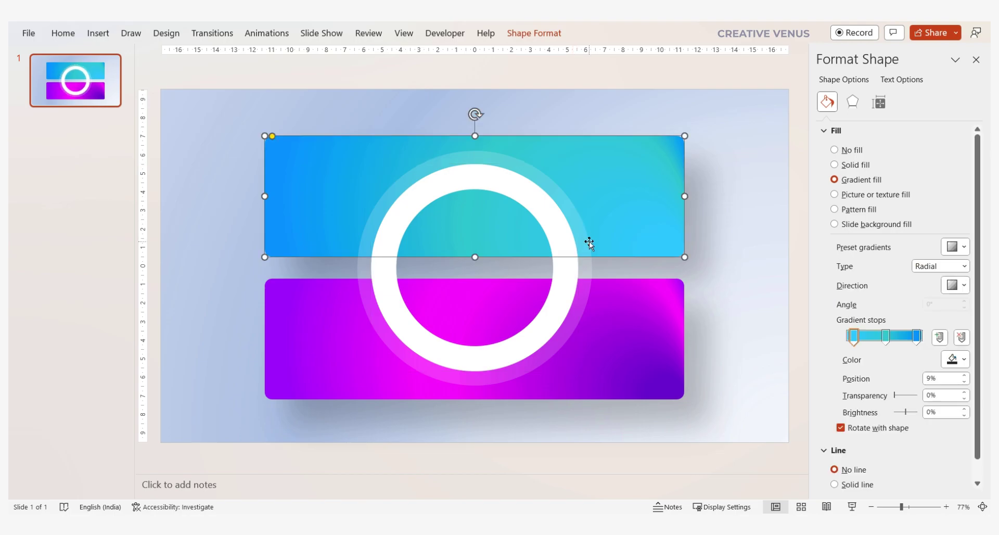
left_click(596, 271)
left_click_drag(914, 268, 913, 269)
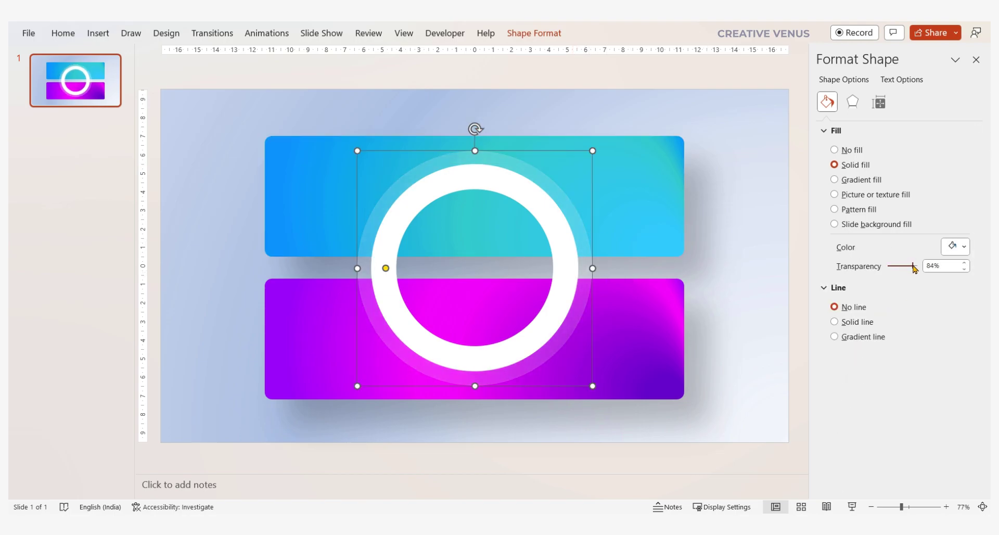
Thicken the inner ring's band slightly and set its fill transparency to 0%.
left_click(563, 245)
left_click_drag(889, 266, 903, 271)
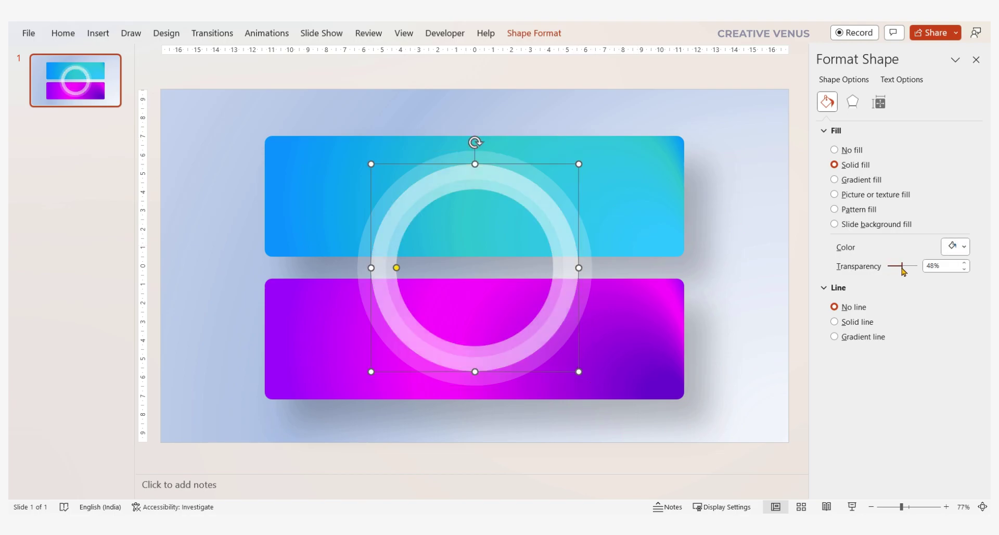
mouse_move(397, 266)
left_mouse_down()
mouse_move(385, 266)
mouse_move(402, 268)
left_mouse_up()
left_click_drag(904, 271, 888, 266)
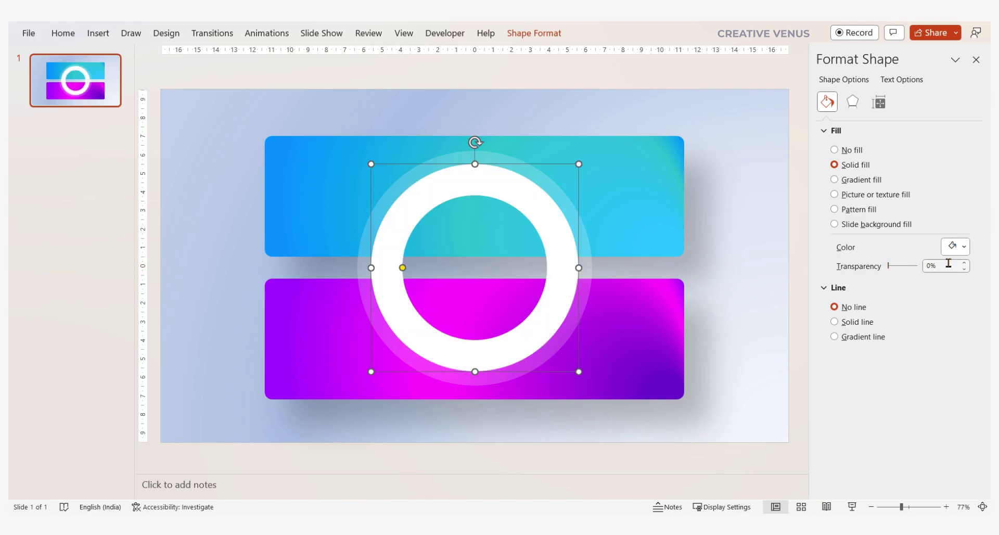
Try a turquoise fill sampled from the upper rectangle on the inner ring, followed by light purple #8A7CF0.
left_click(964, 246)
left_click(917, 438)
left_click(688, 182)
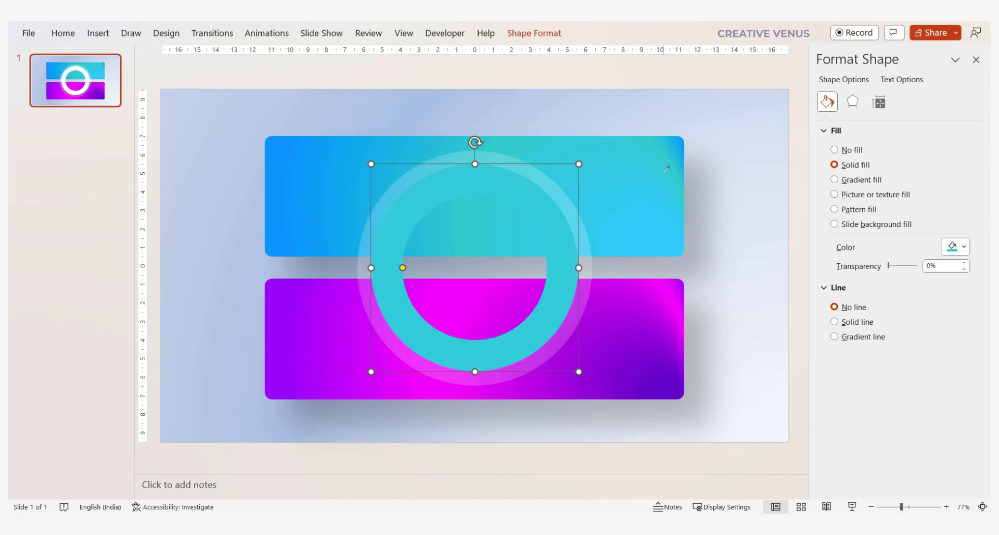
left_click(964, 247)
left_click(921, 422)
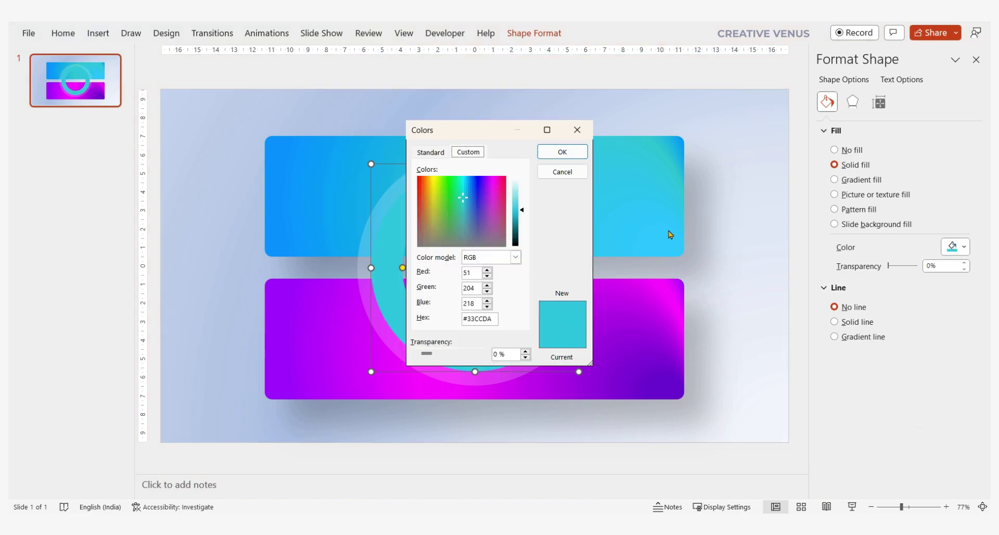
left_click_drag(530, 206, 478, 192)
left_click(559, 152)
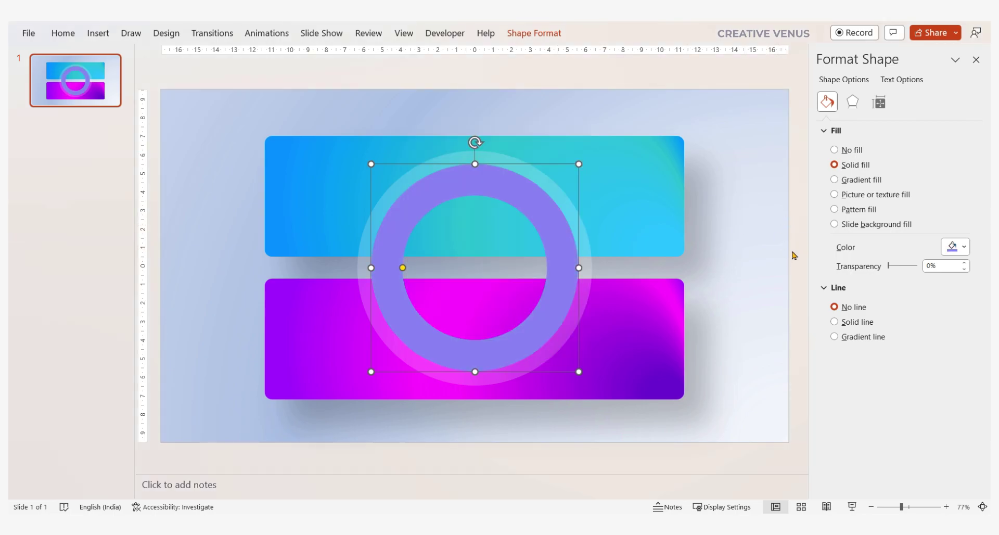
Recolor the inner ring deep blue #3819EF and set its transparency to 70%.
left_click(964, 247)
left_click(931, 419)
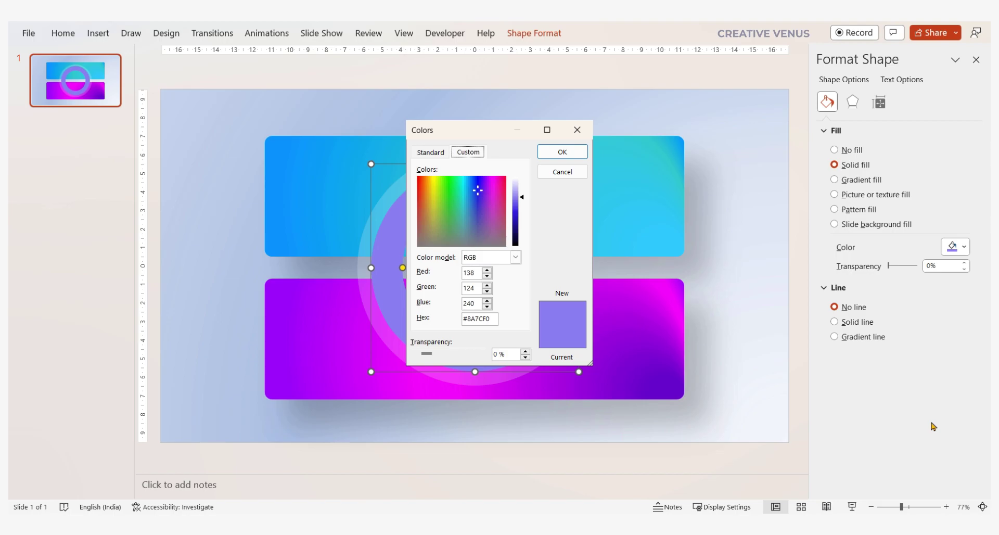
left_click(481, 192)
left_click_drag(522, 197, 522, 210)
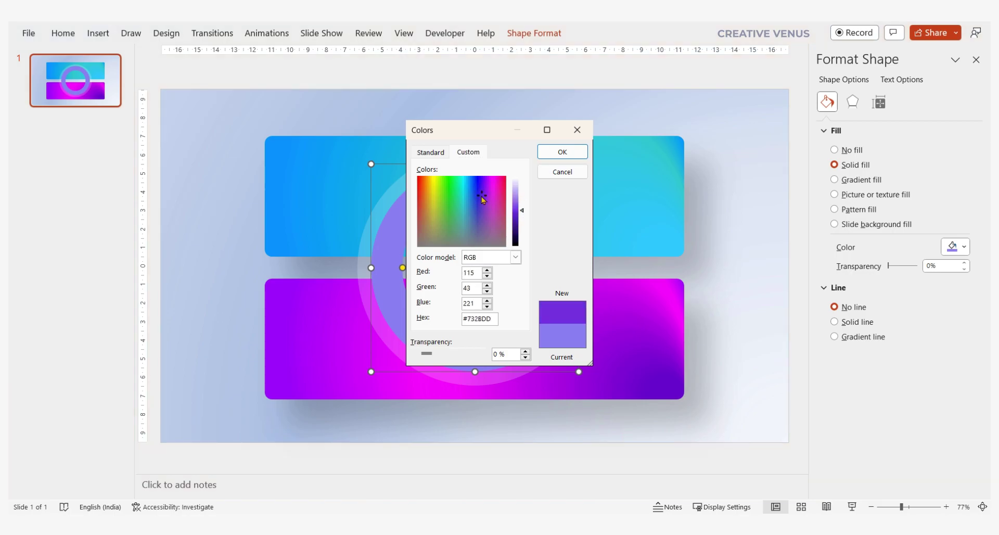
left_click(480, 187)
left_click(563, 151)
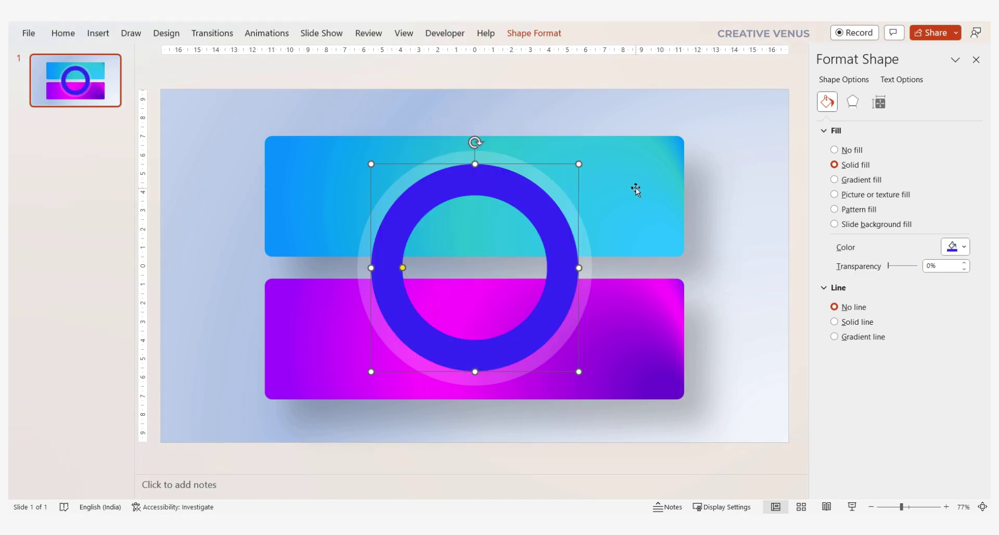
left_click_drag(888, 270, 909, 269)
left_click(727, 229)
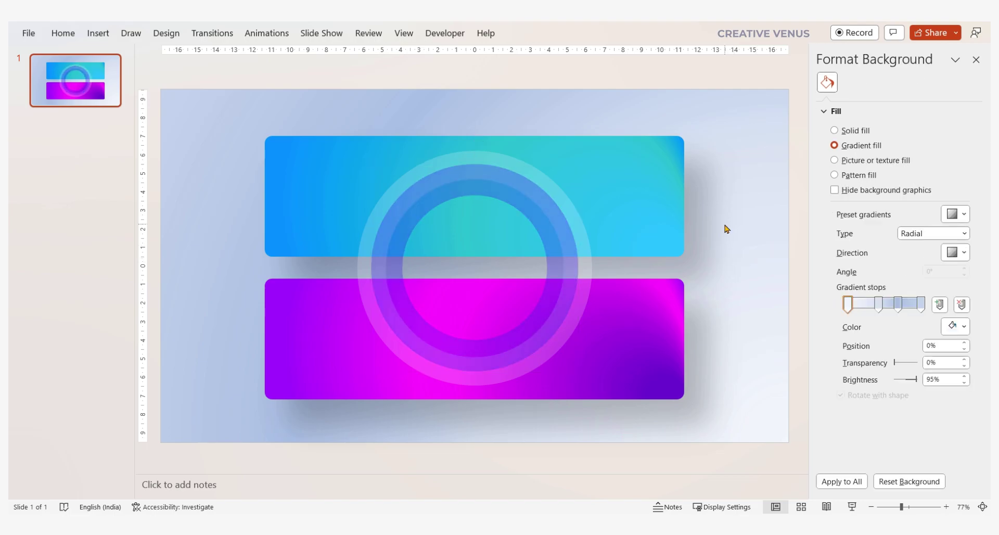
Duplicate the purple gradient rectangle and give the copy a solid white fill.
left_click(616, 323)
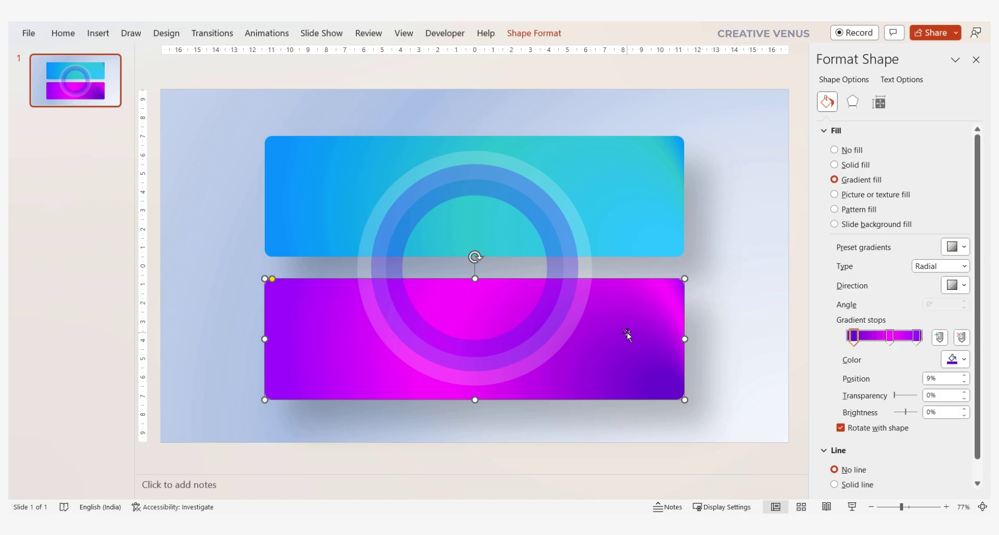
key("ctrl+d")
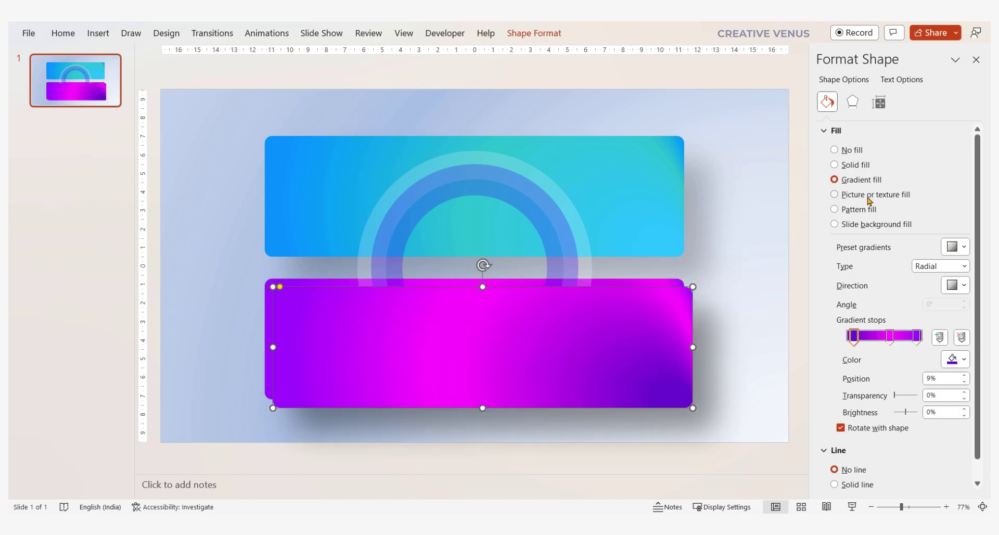
left_click(856, 165)
left_click(959, 248)
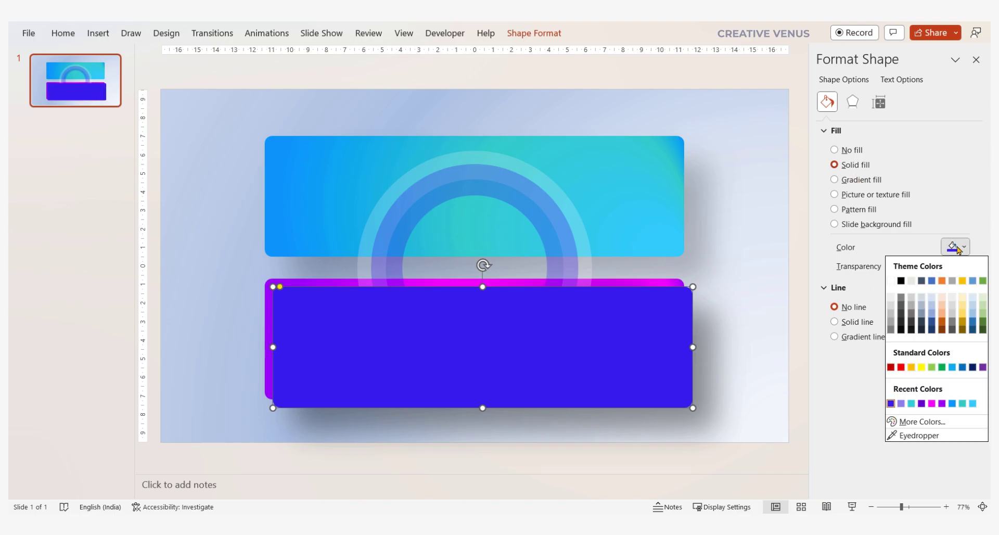
left_click(891, 281)
Narrow the white rectangle, center it horizontally over the two gradient rectangles and extend its height downward.
left_click_drag(693, 347, 644, 347)
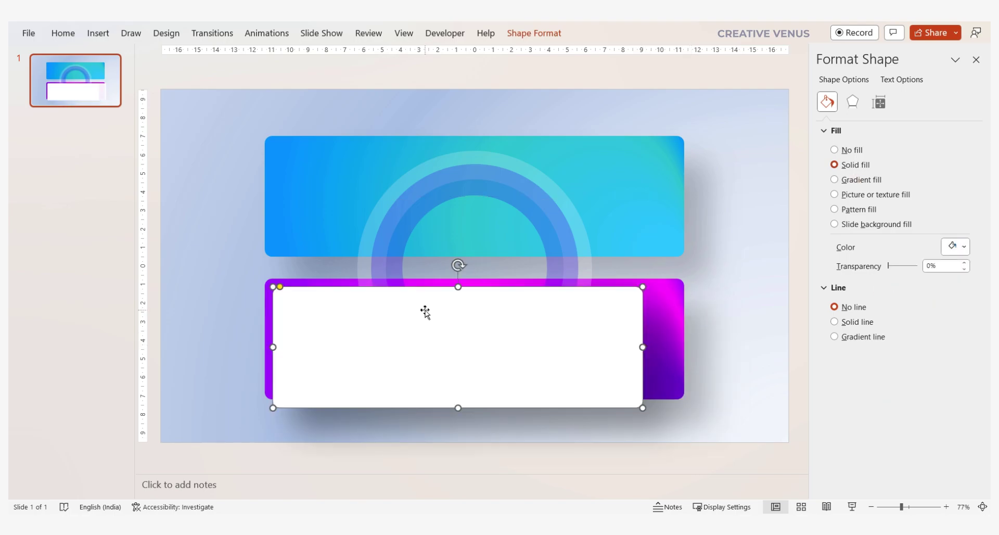
left_click_drag(423, 313, 474, 300)
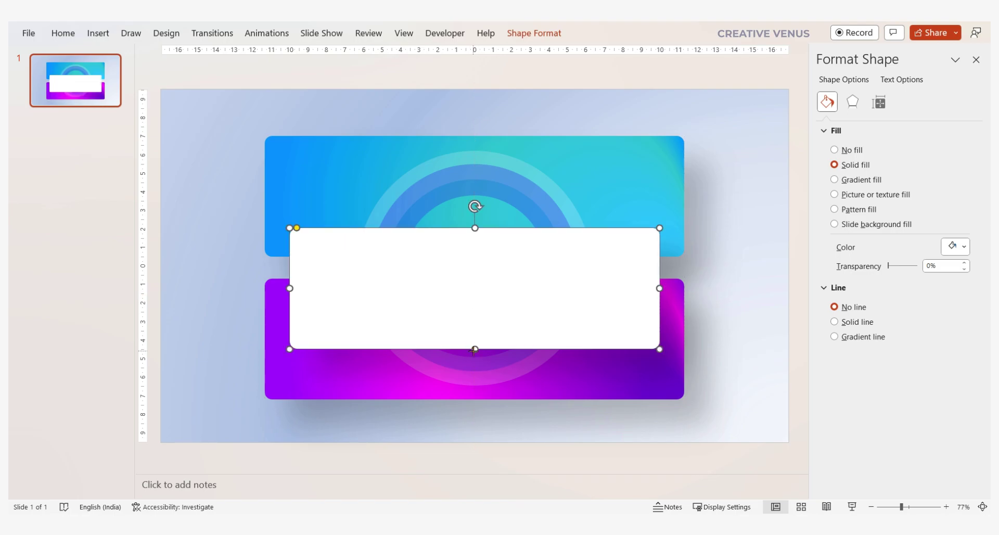
left_click_drag(474, 350, 473, 388)
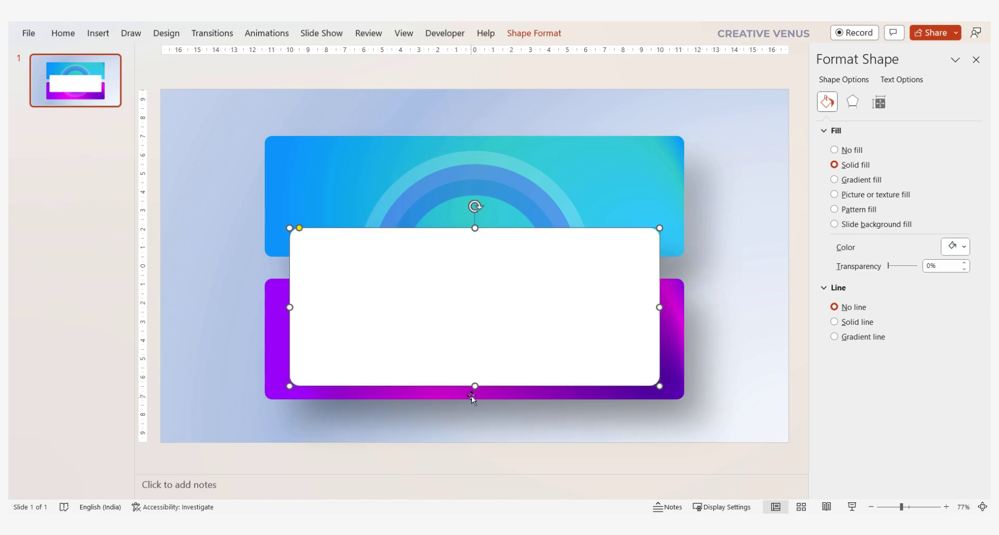
Extend the purple rectangle downward to make it taller and move the white rectangle up slightly.
left_click(693, 335)
left_click_drag(472, 406, 475, 420)
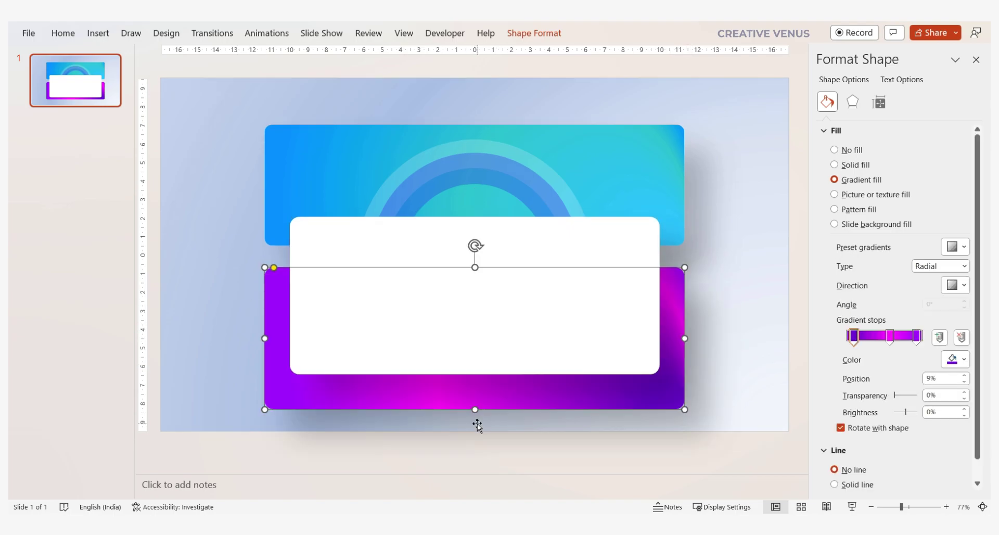
left_click(495, 238)
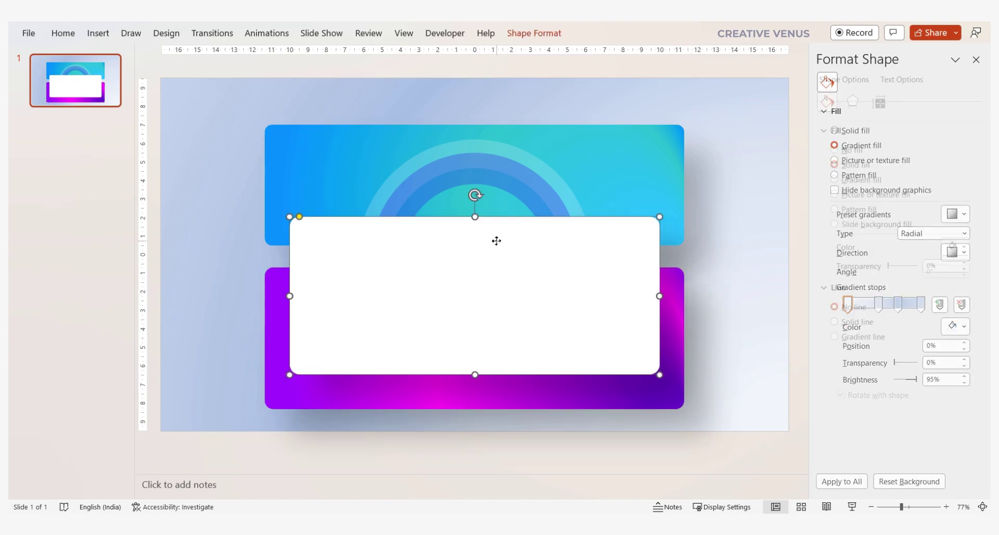
left_click_drag(479, 261, 473, 254)
Make the inner ring opaque with a bright blue fill and increase the outer ring's transparency slightly.
left_click(493, 151)
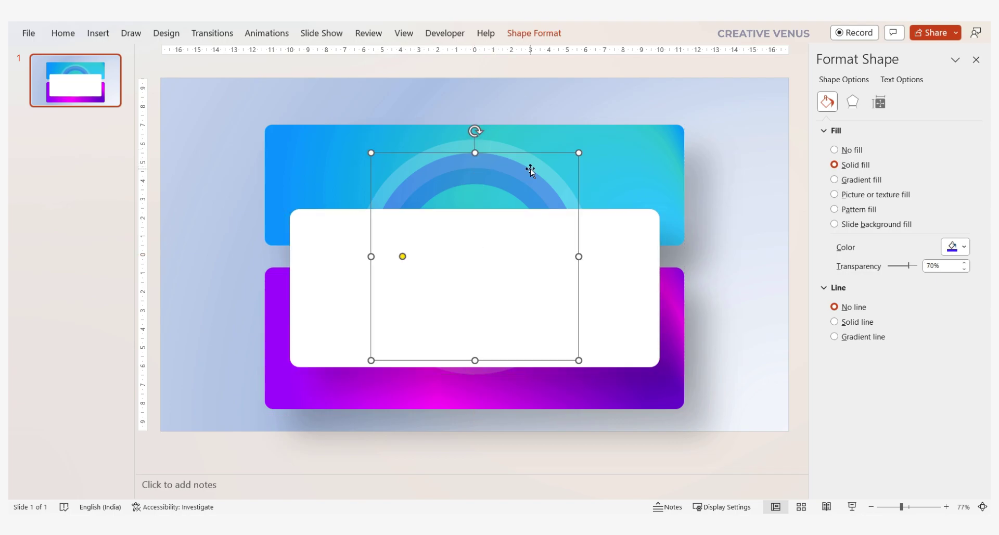
left_click_drag(912, 269, 888, 267)
left_click(964, 248)
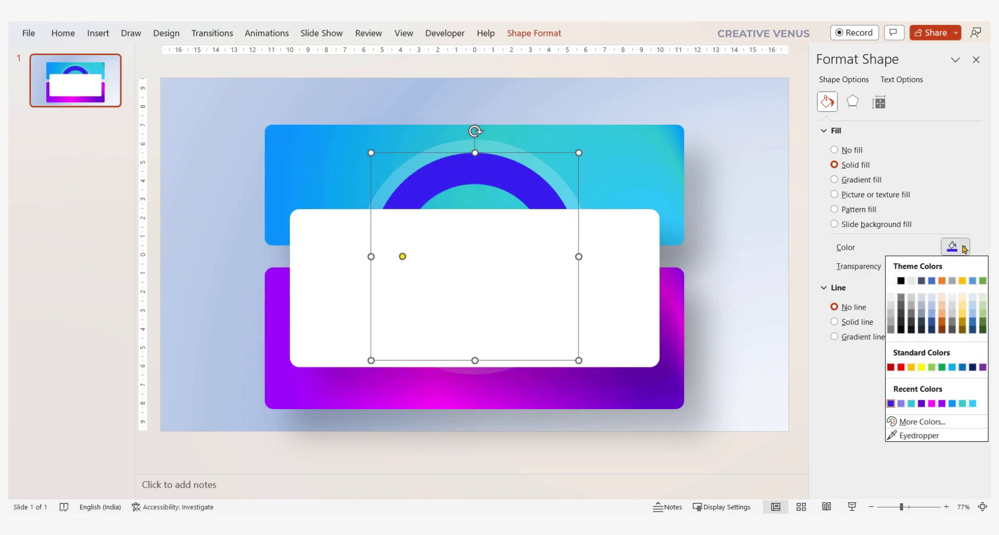
left_click(920, 422)
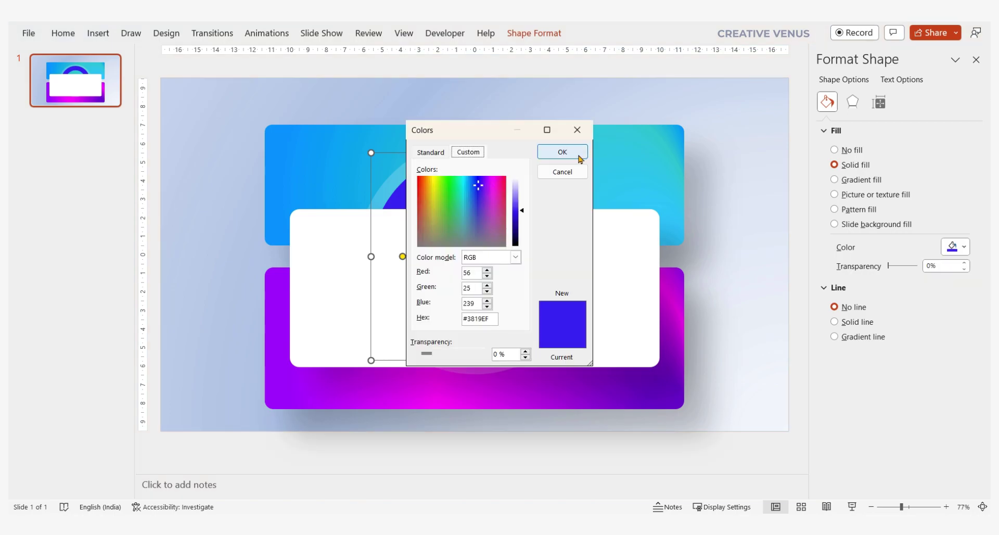
left_click(430, 152)
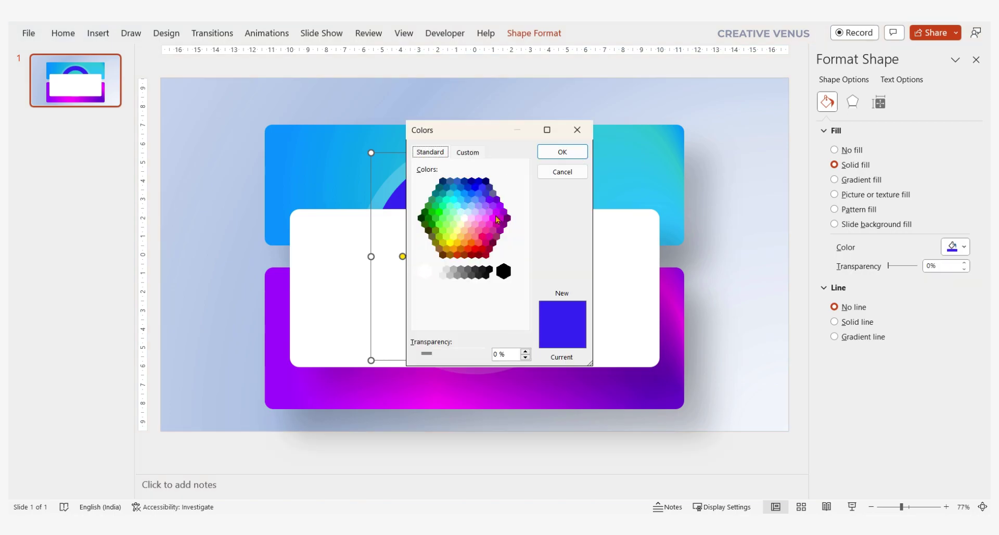
left_click(465, 195)
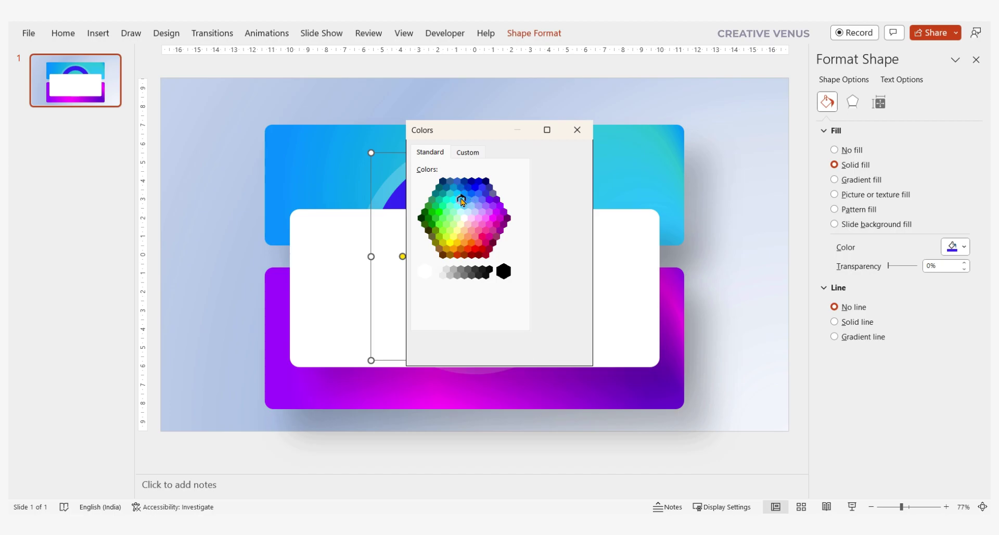
left_click(572, 153)
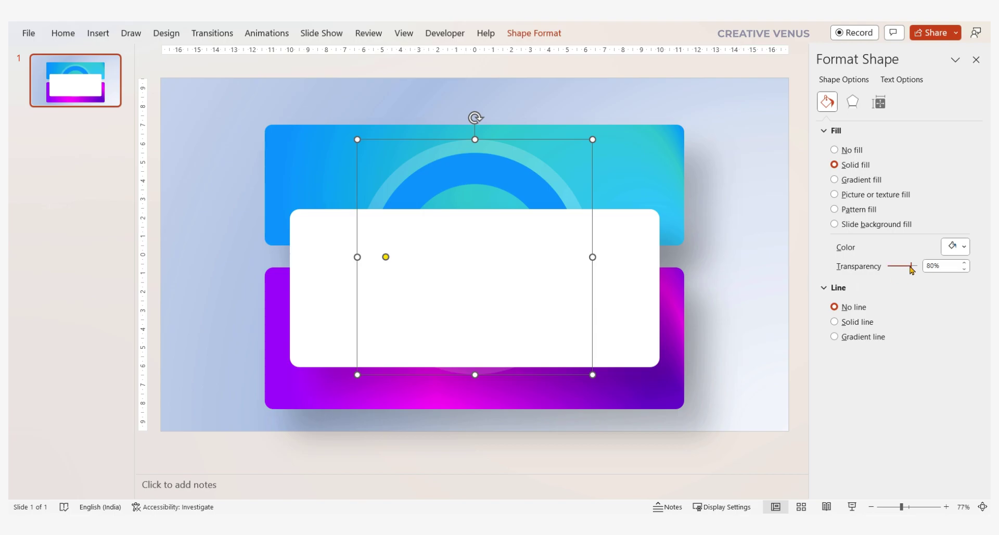
left_click_drag(911, 267, 916, 265)
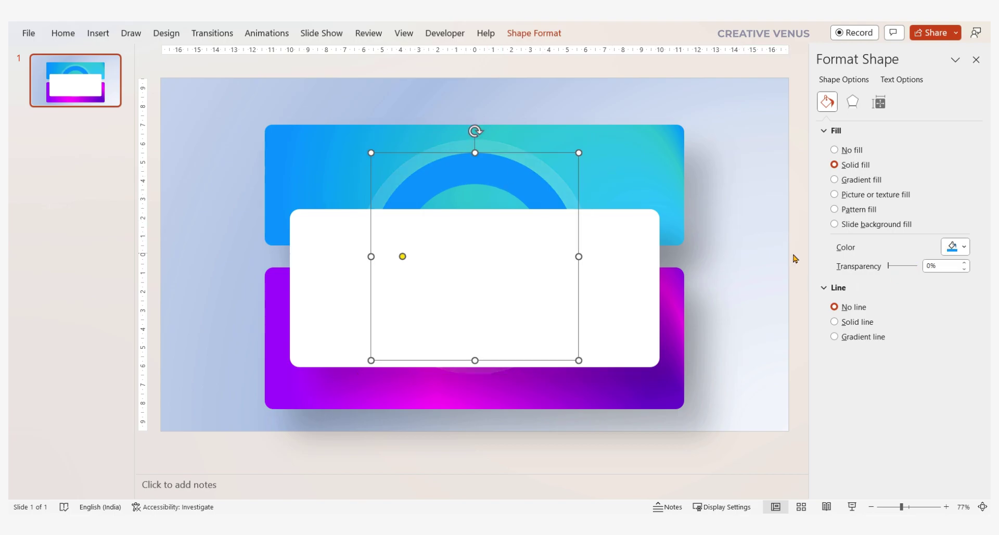
left_click(745, 246)
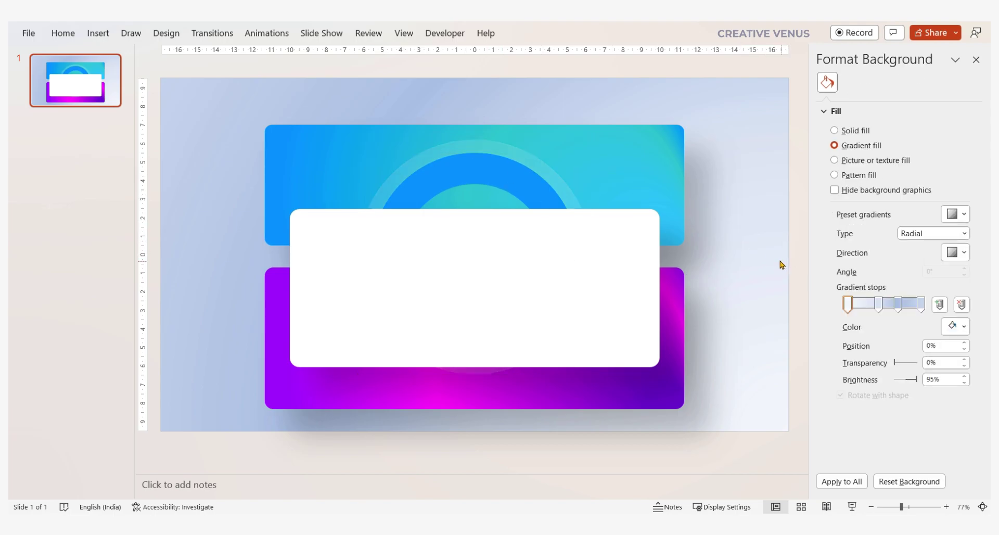
Insert a circle smaller than the rings and center it horizontally over the upper part of the white rectangle.
left_click(97, 33)
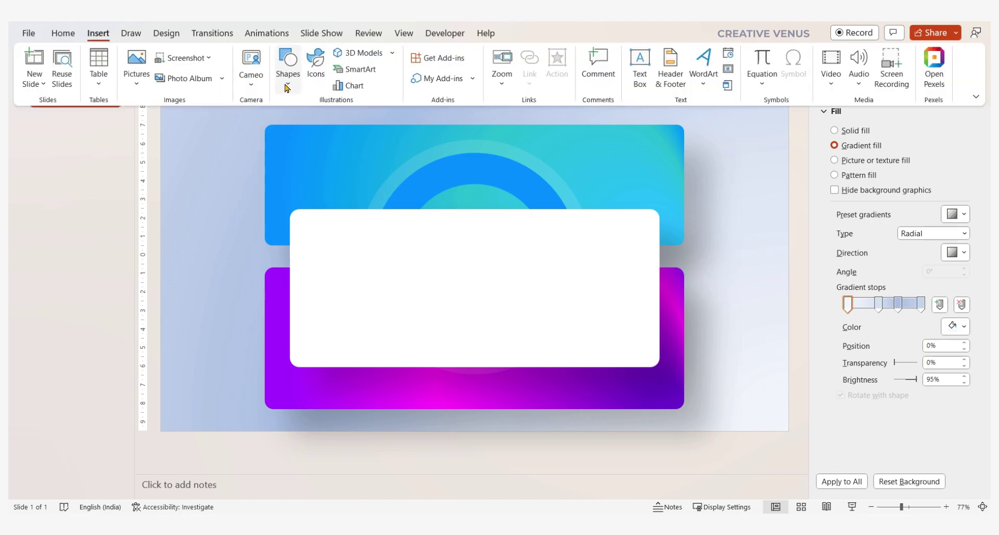
left_click(288, 61)
left_click(344, 132)
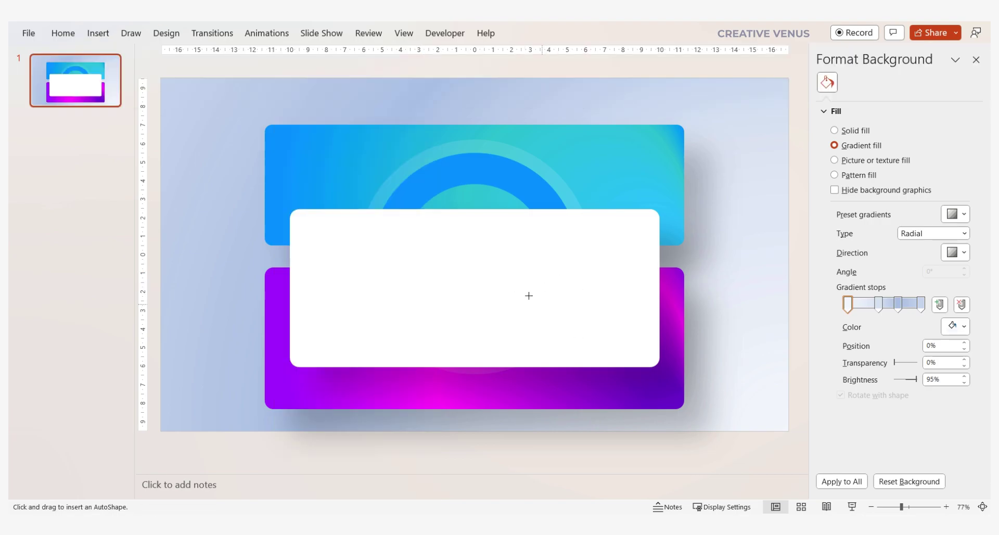
left_click_drag(467, 260, 531, 324)
left_click_drag(485, 253, 496, 260)
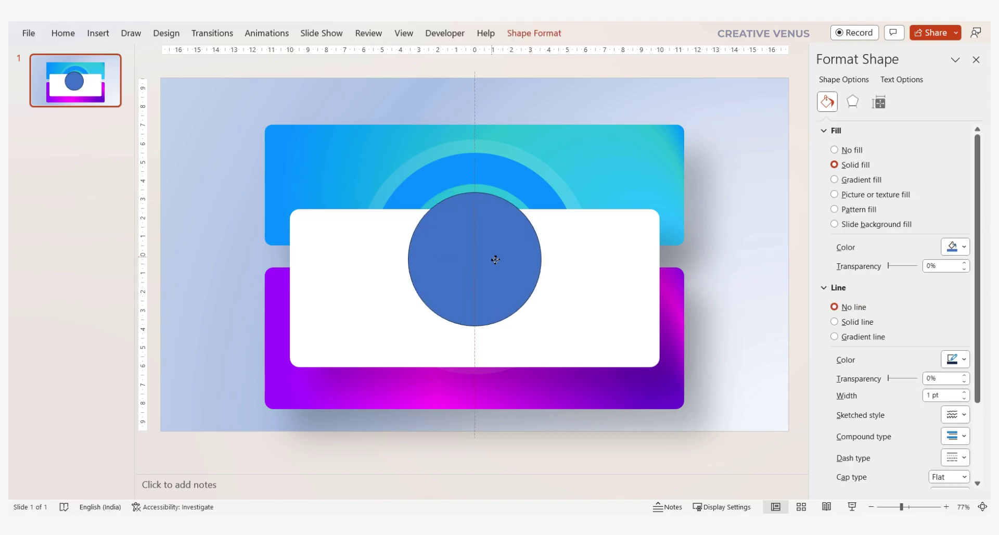
Remove the circle's outline and copy the purple rectangle's gradient formatting onto the circle.
left_click_drag(496, 260, 496, 260)
left_click(835, 307)
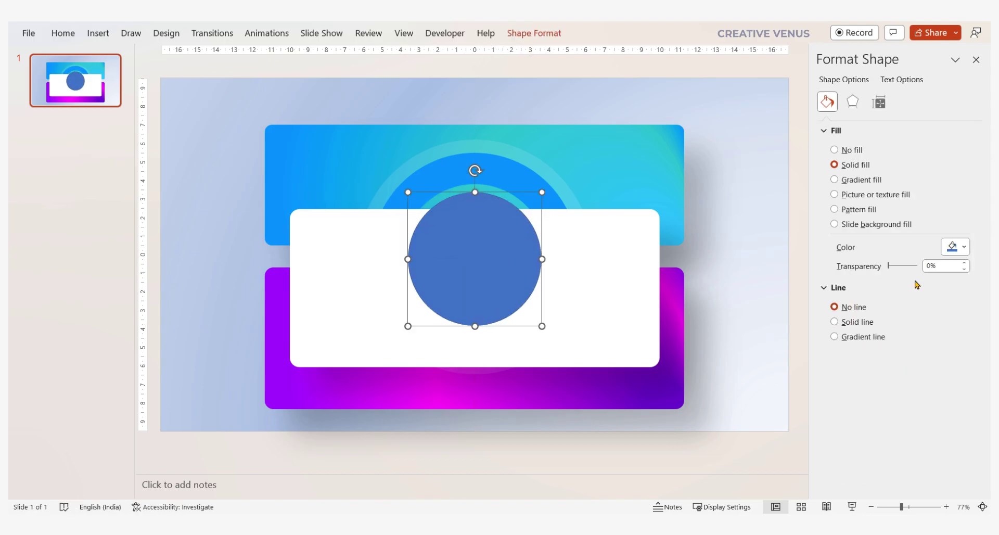
left_click(835, 179)
left_click(552, 398)
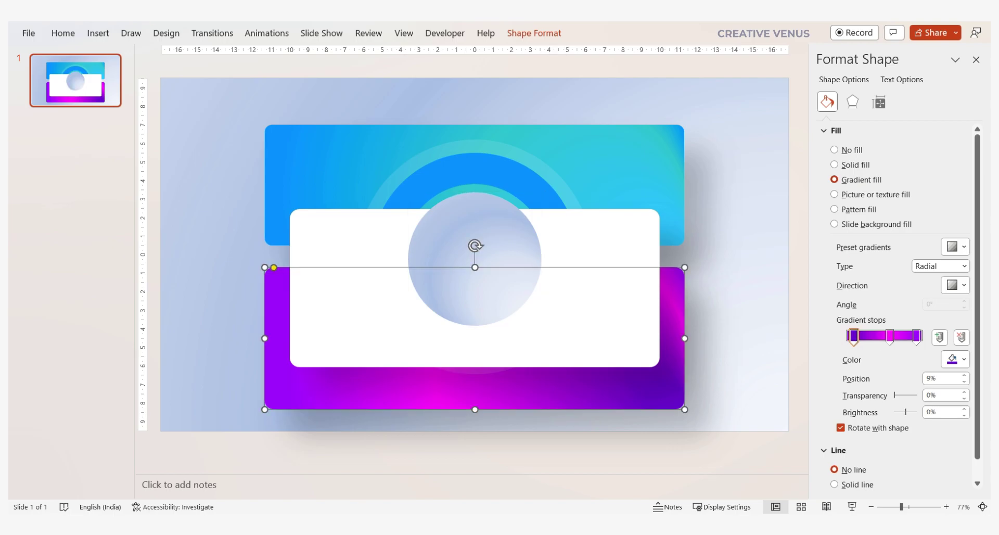
left_click(76, 35)
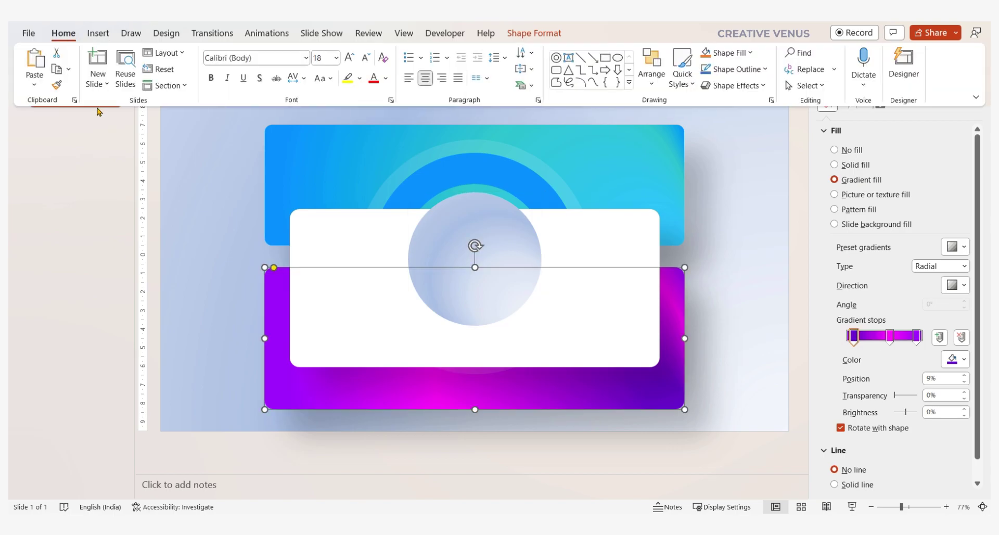
left_click(475, 298)
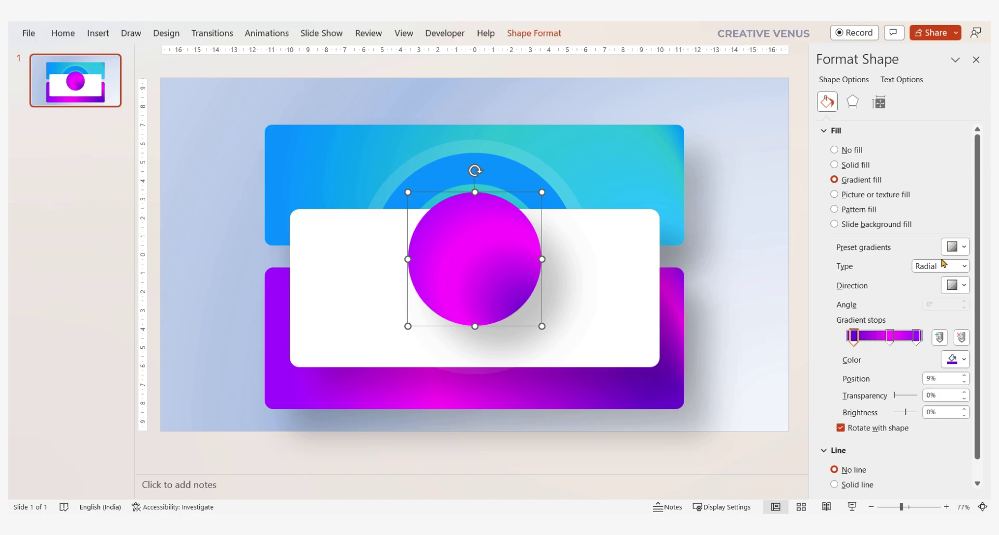
Remove the circle's shadow and make its radial gradient spread from the center.
left_click(853, 102)
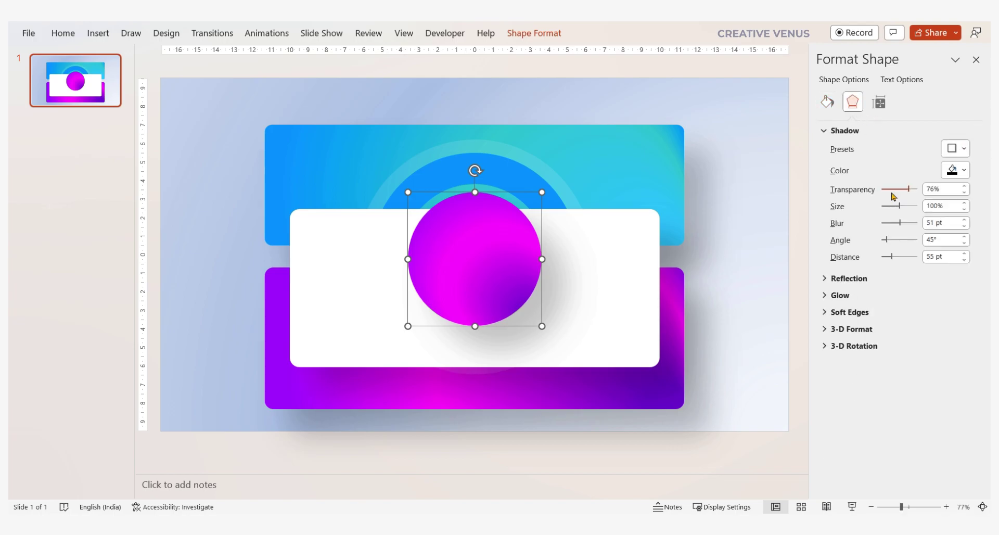
left_click(827, 102)
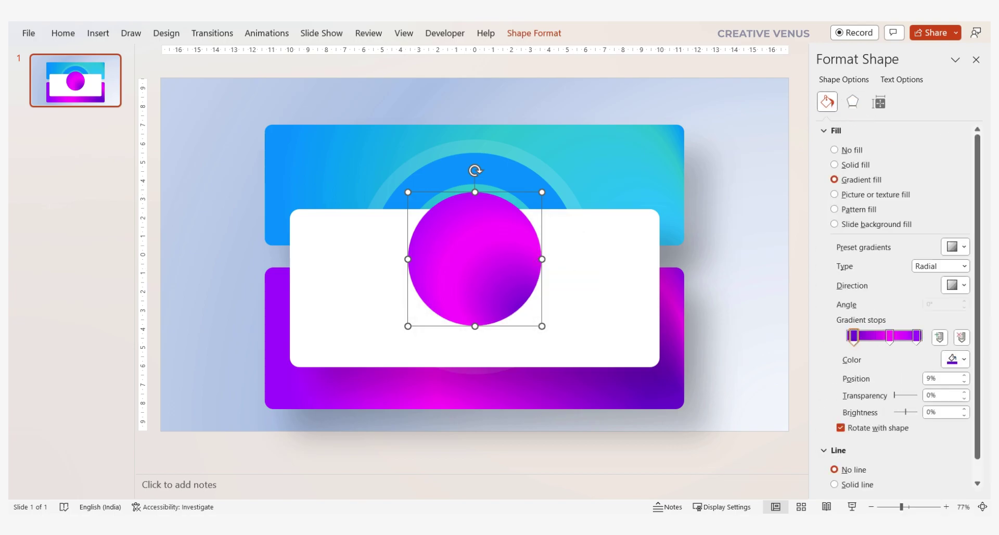
left_click(955, 287)
left_click(904, 312)
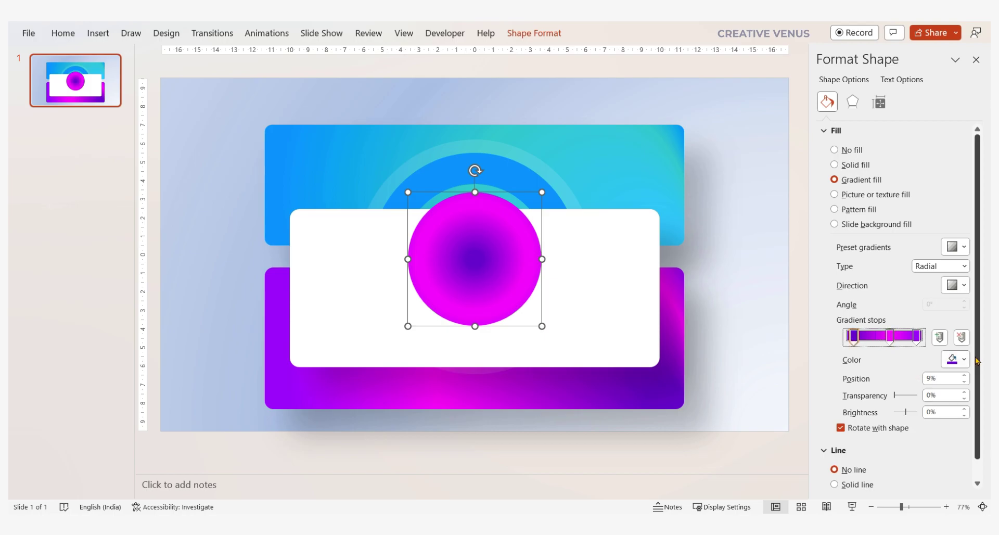
Reduce the circle's gradient to a magenta stop at 0% and a violet stop at 100%, running linearly at 270°.
left_click(962, 337)
left_click_drag(889, 336, 930, 343)
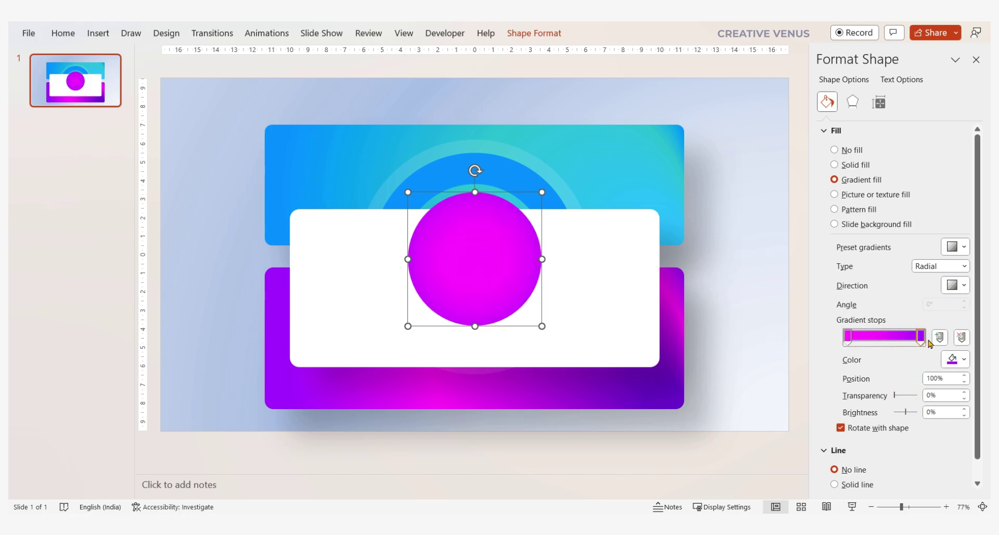
left_click(960, 267)
left_click(960, 276)
left_click(961, 285)
left_click(883, 339)
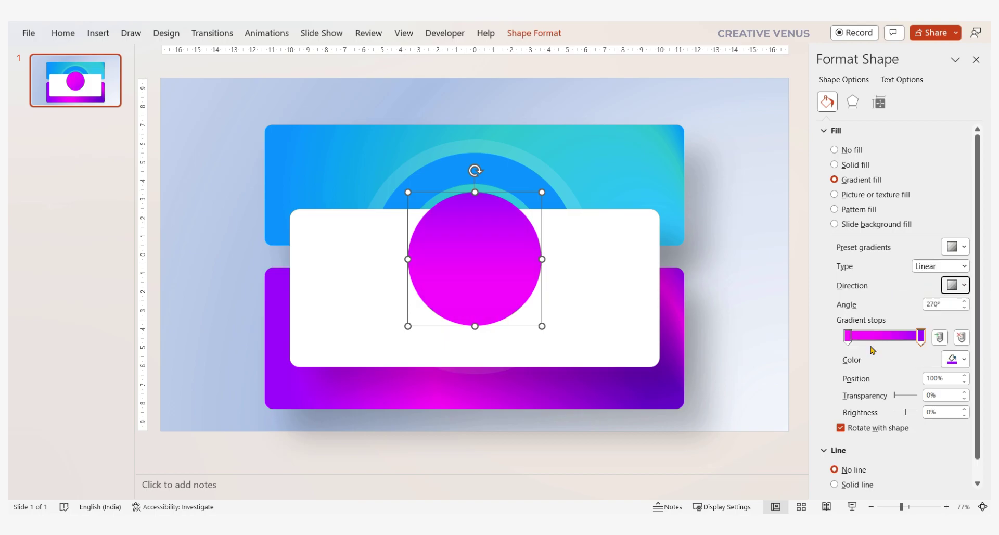
Set the transparency of the circle's magenta gradient stop to 75% and of its violet stop to 37%.
left_click(844, 341)
left_click_drag(895, 396, 912, 402)
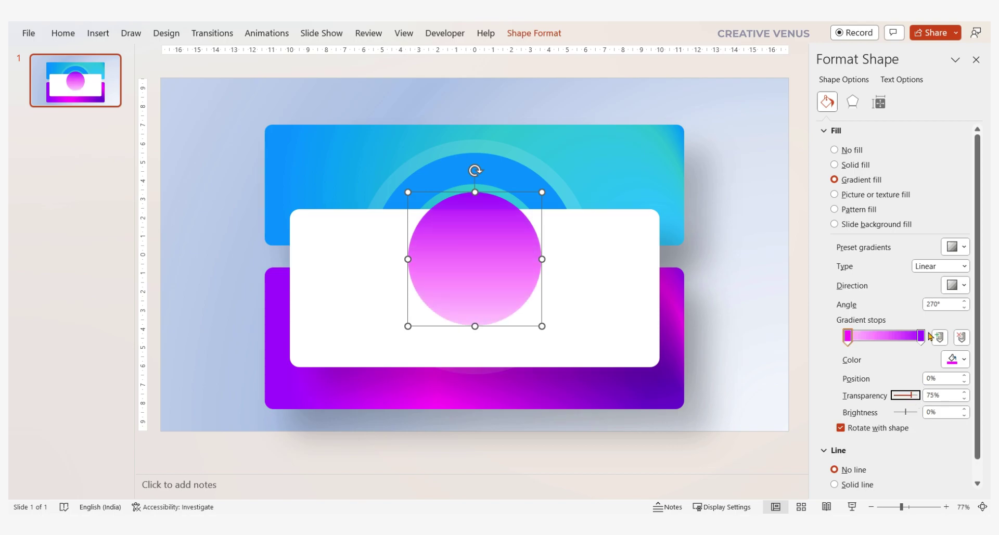
left_click(921, 337)
left_click(901, 397)
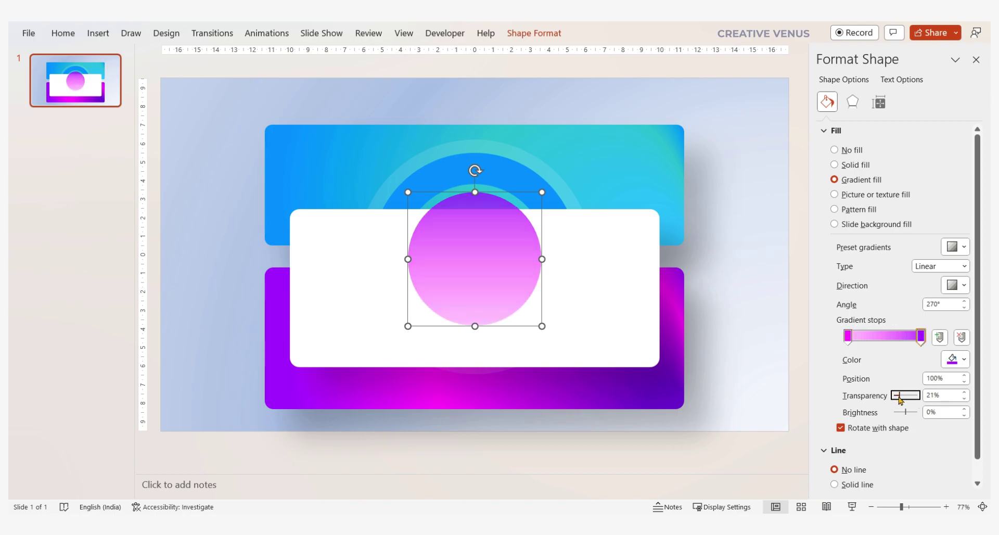
left_click_drag(900, 399, 904, 400)
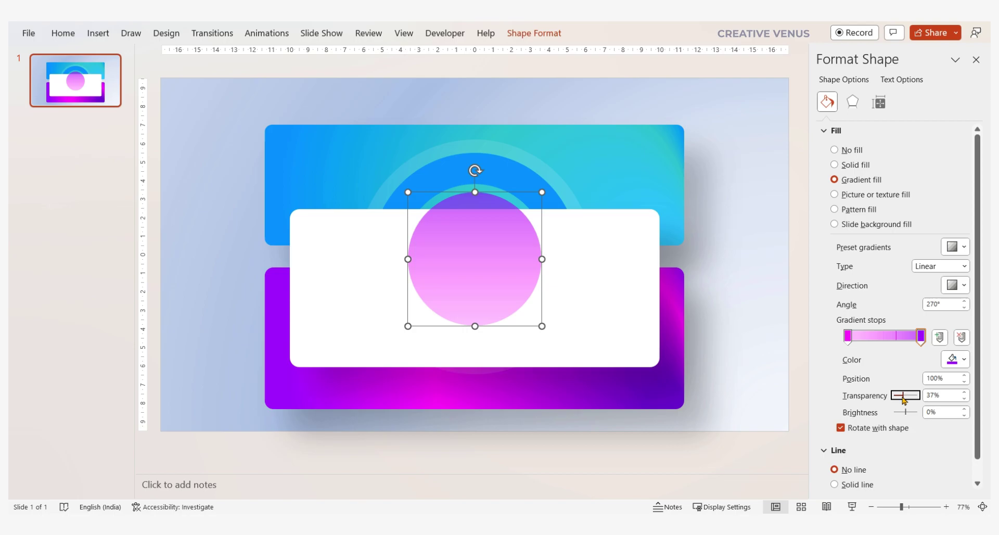
left_click(751, 326)
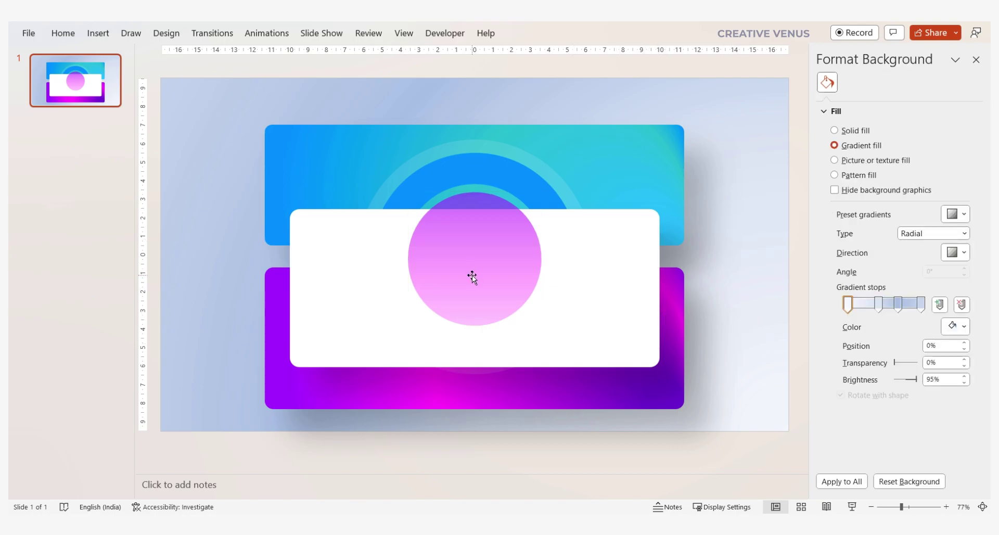
Give the white rectangle a gradient fill, delete its last gradient stop and move the neighboring blue stop to 100%.
left_click(587, 338)
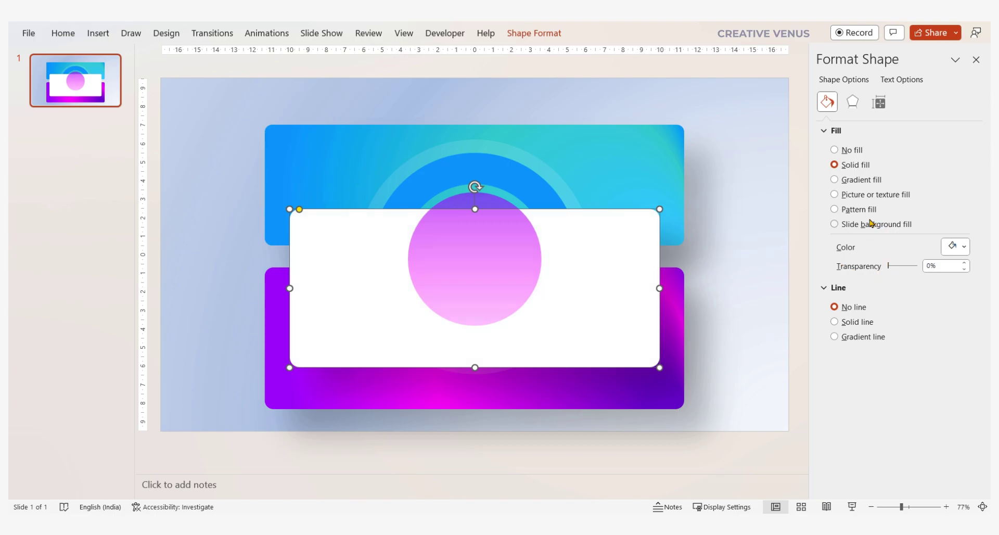
left_click(855, 180)
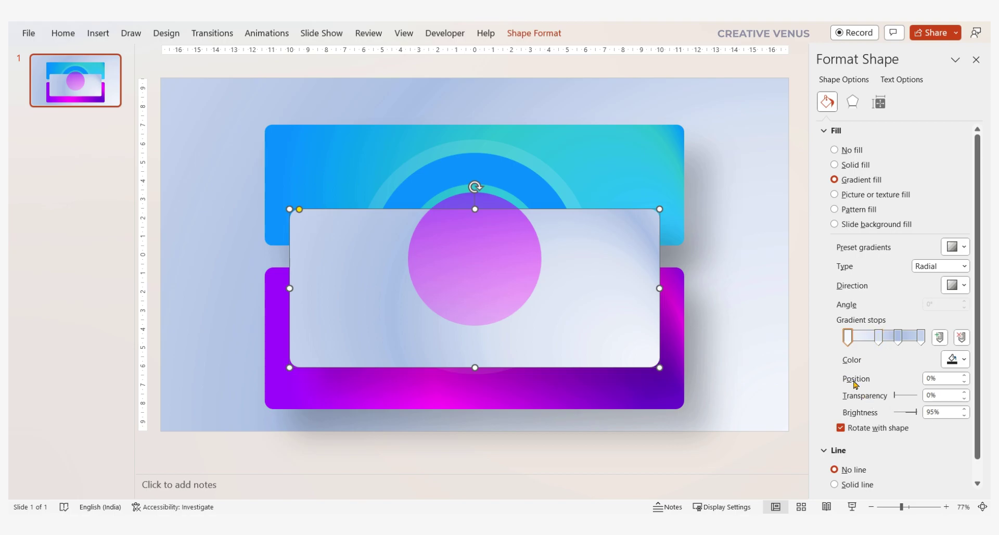
left_click(921, 337)
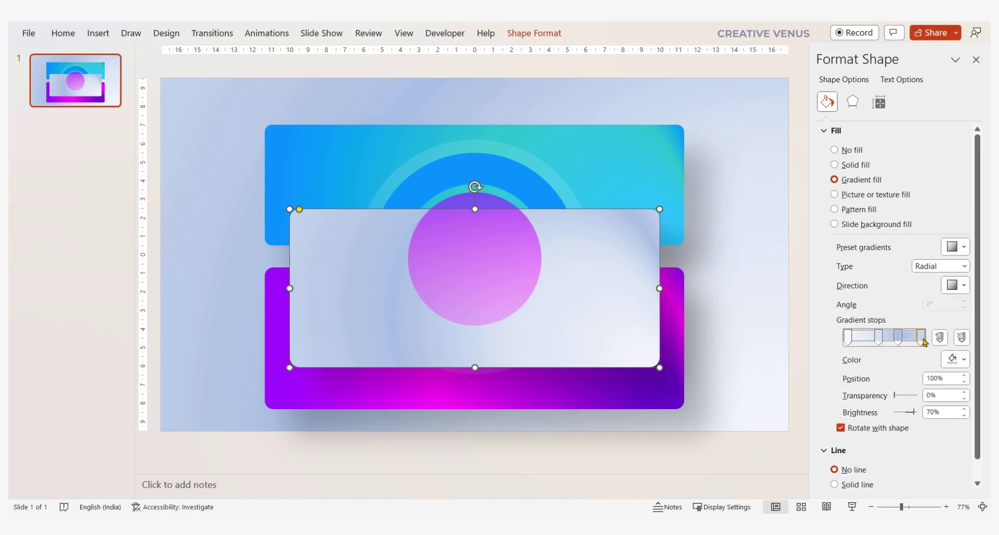
left_click(962, 341)
left_click_drag(897, 345, 922, 338)
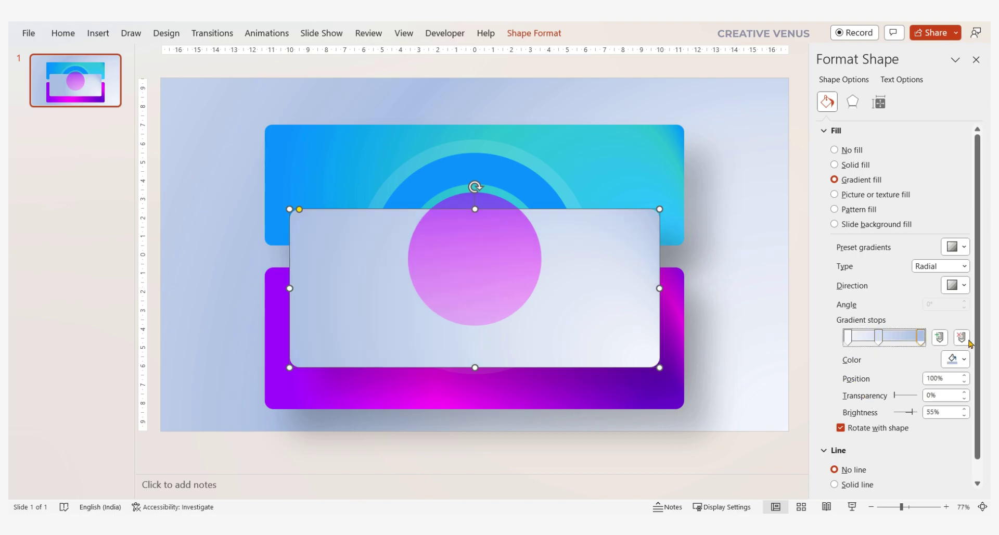
Recolor the central rectangle's 100% gradient stop with the custom pale blue #D5ECFF.
left_click(951, 360)
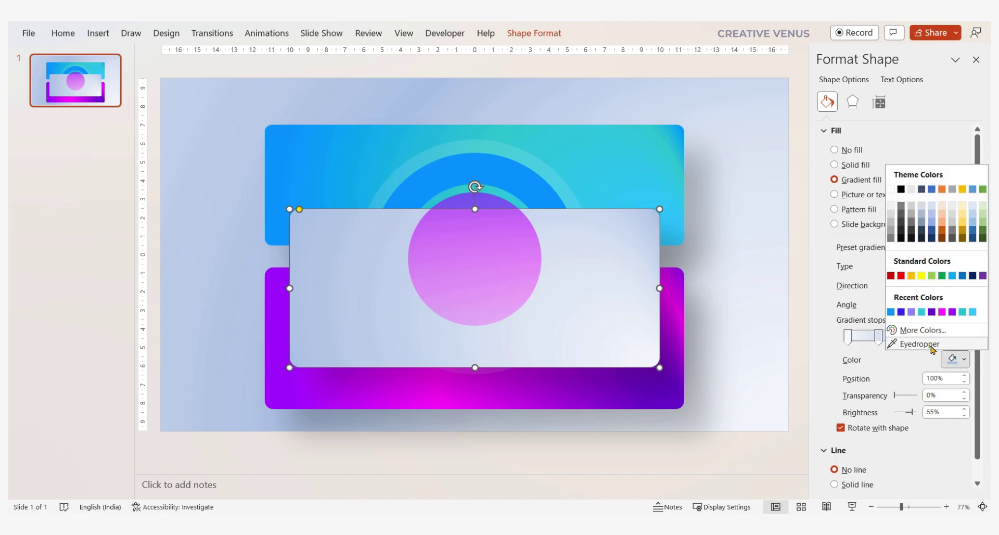
left_click(921, 329)
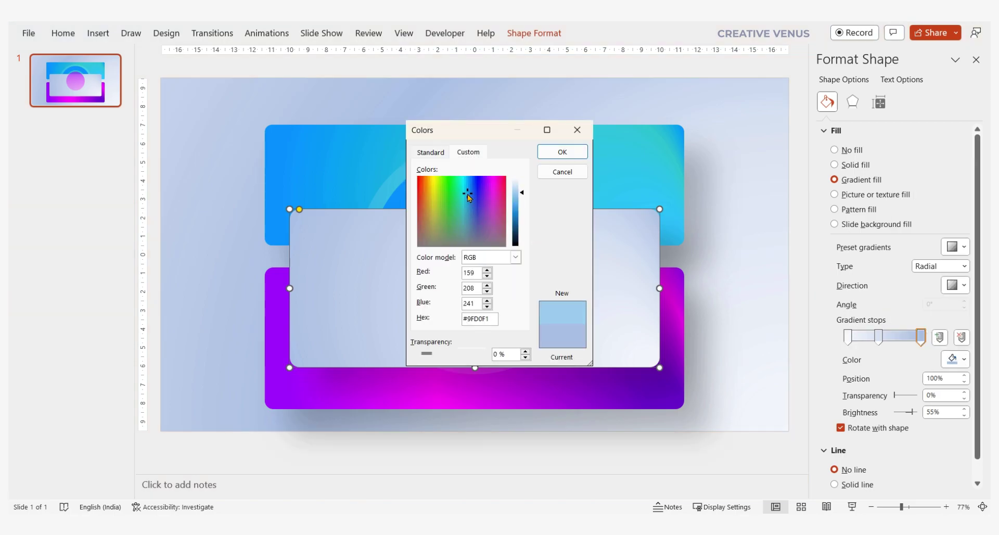
left_click_drag(469, 197, 517, 183)
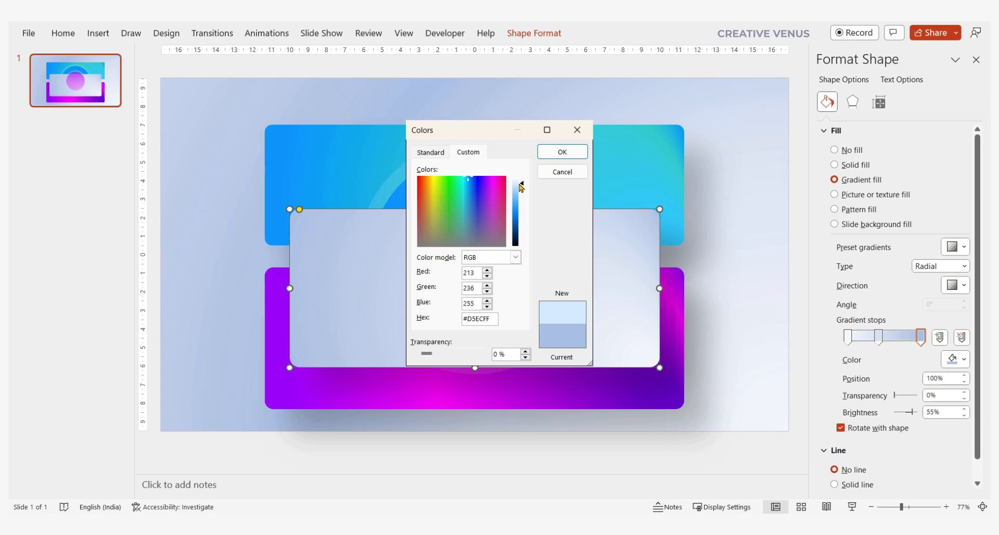
left_click(566, 154)
Make the rectangle's middle gradient stop white and shift the pale blue stop inward.
left_click(879, 338)
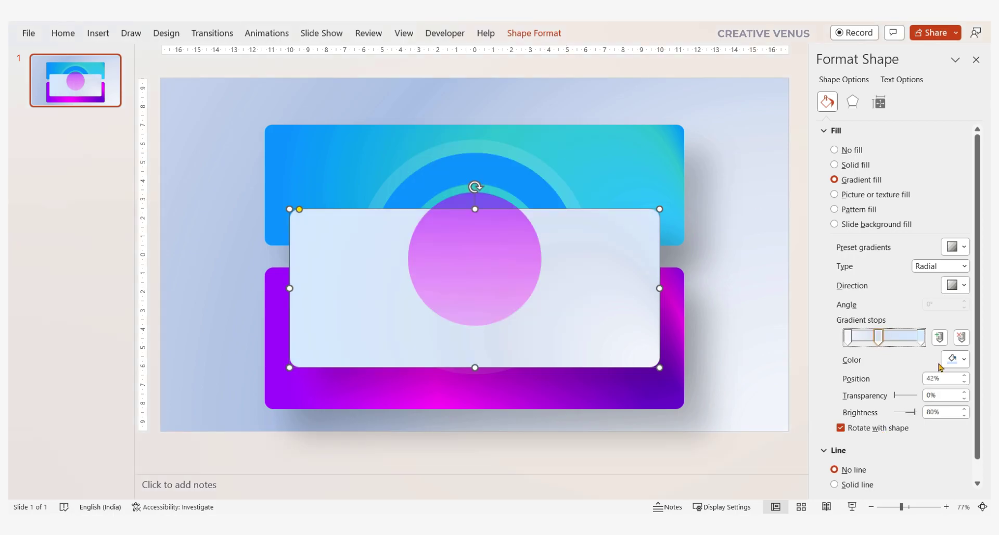
left_click(953, 359)
left_click(891, 187)
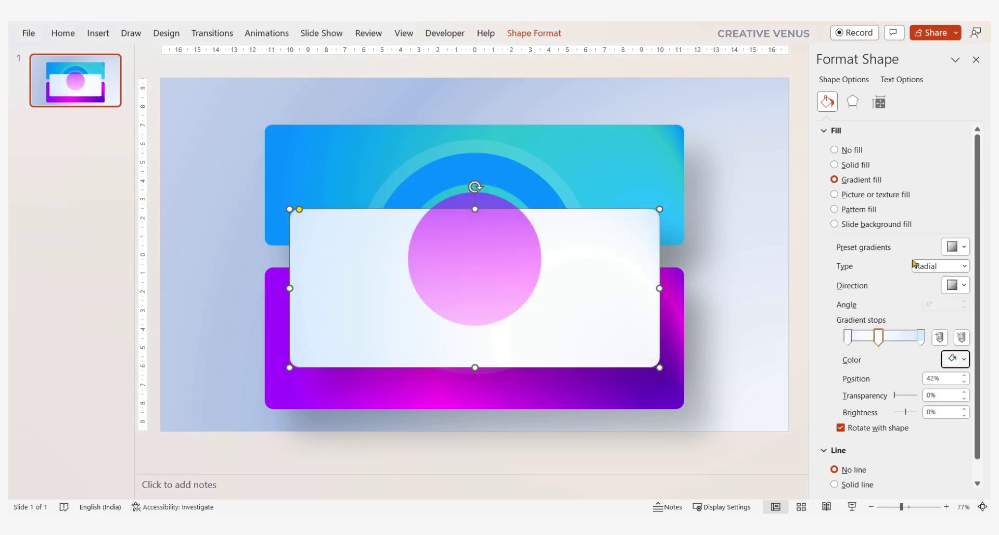
left_click(921, 338)
left_click_drag(921, 338, 900, 339)
Recolor the rectangle's first gradient stop pale pink #FFEBFF, shift the white stop slightly outward and move the pale blue stop to 97%.
left_click(847, 338)
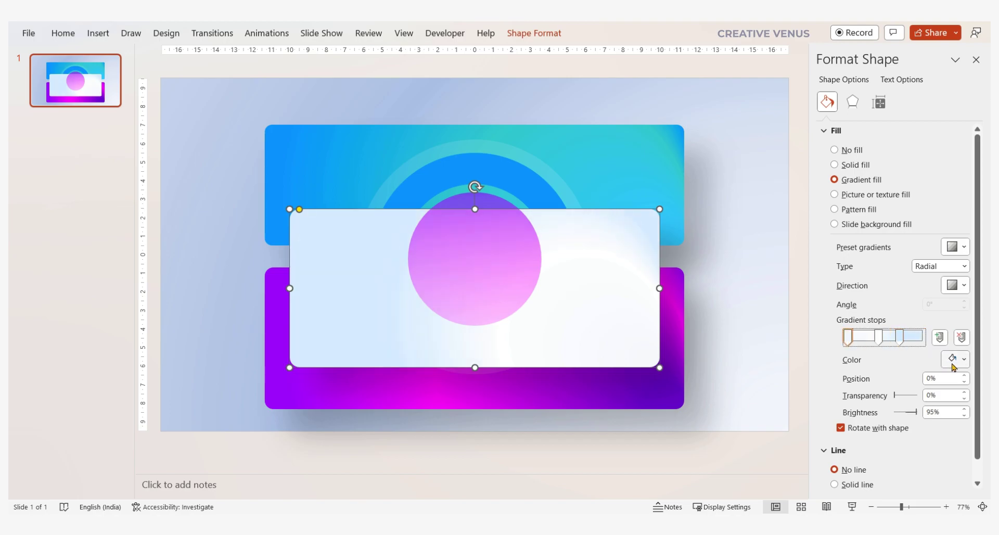
left_click(952, 359)
left_click(894, 331)
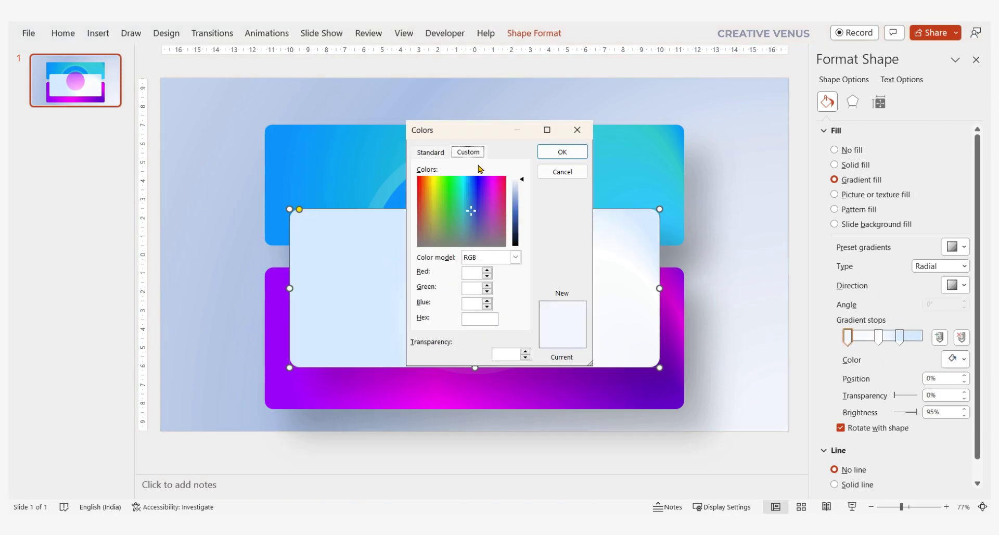
left_click(493, 180)
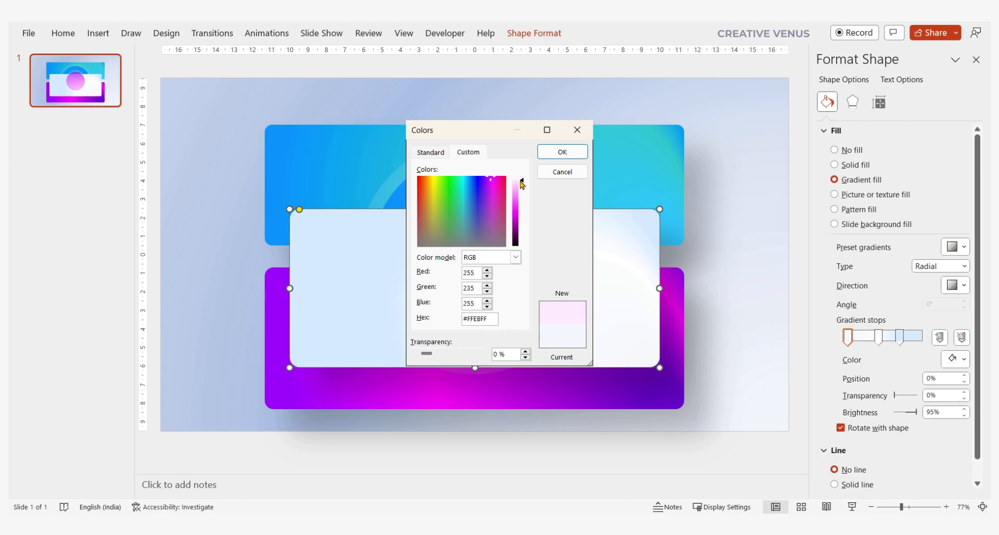
left_click(562, 151)
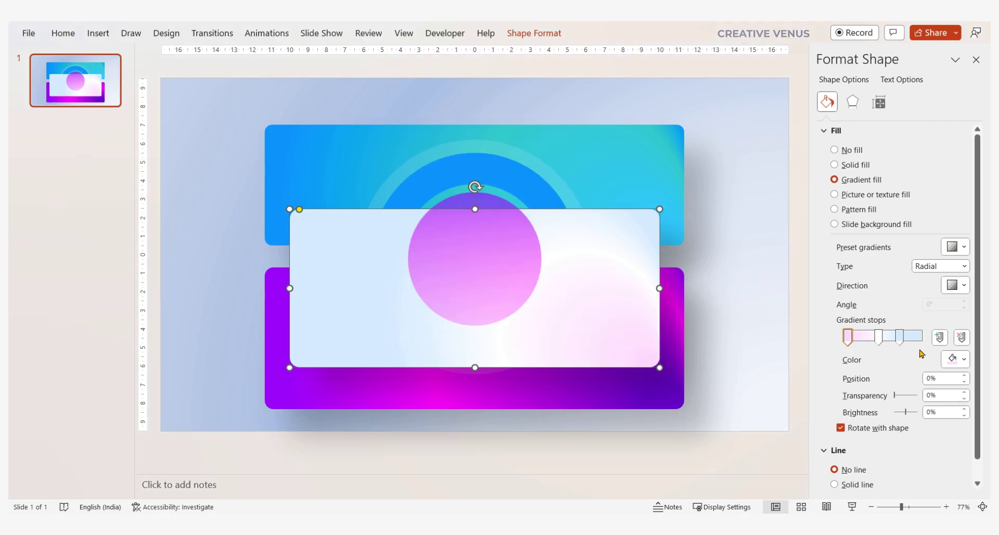
mouse_move(903, 344)
left_mouse_down()
mouse_move(871, 344)
mouse_move(919, 344)
left_mouse_up()
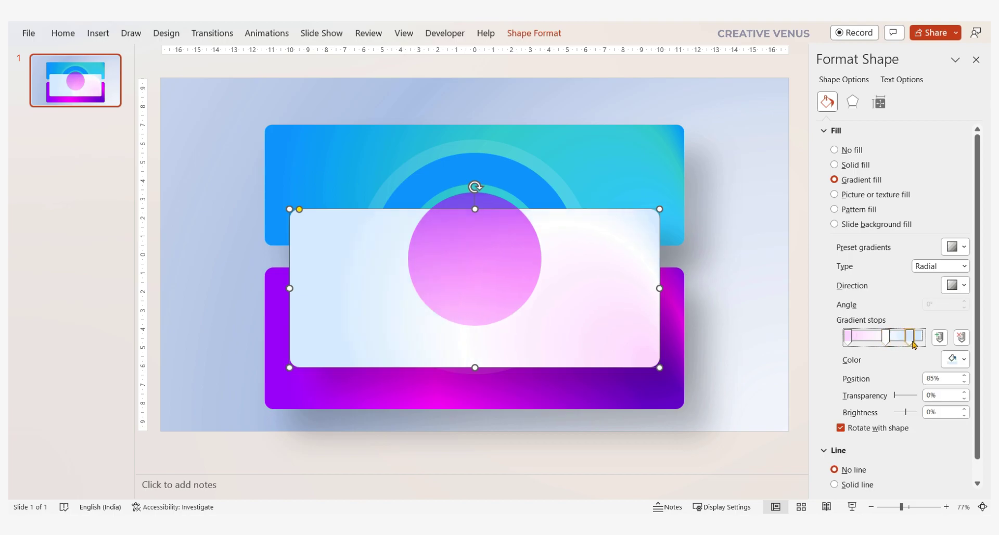
Adjust the circle's gradient transparency so it fades from solid violet at its top to transparent at its bottom.
left_click(776, 294)
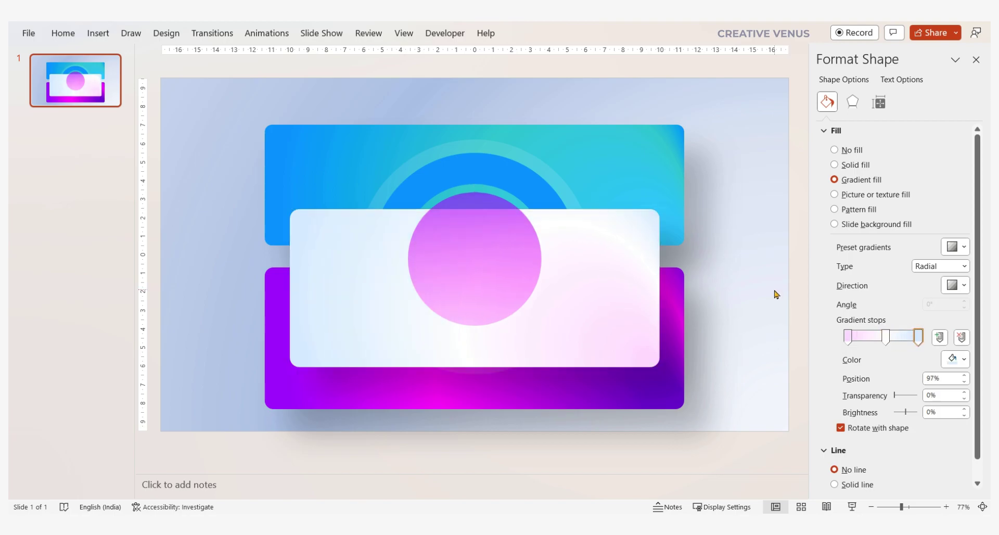
left_click(510, 286)
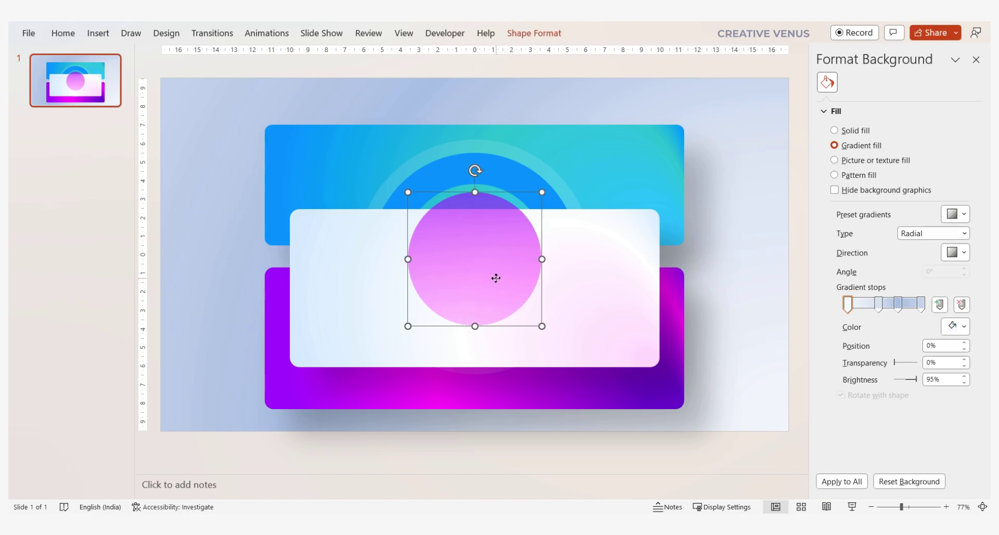
left_click_drag(915, 401, 977, 405)
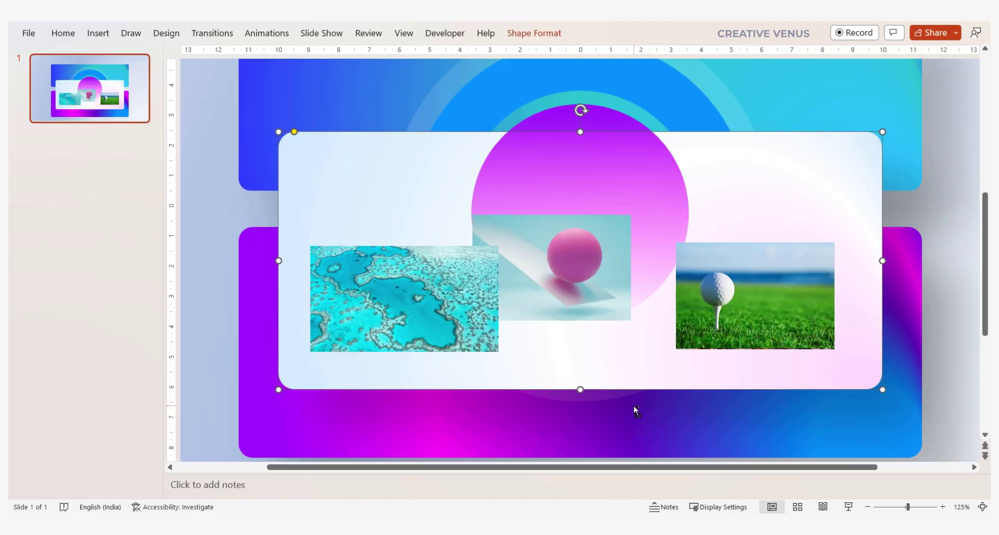
Move the golf ball picture upward, off the red and white umbrella picture beneath it.
left_click(897, 383)
left_click(791, 333)
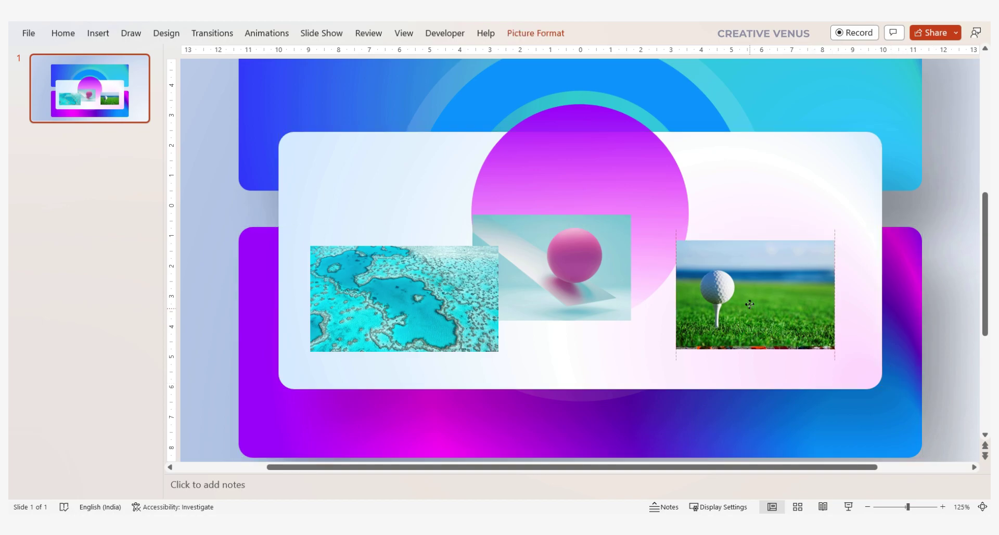
left_click_drag(791, 333, 796, 256)
Insert a 1.75 cm rounded square over the lower edge of the pink ball picture.
left_click(97, 34)
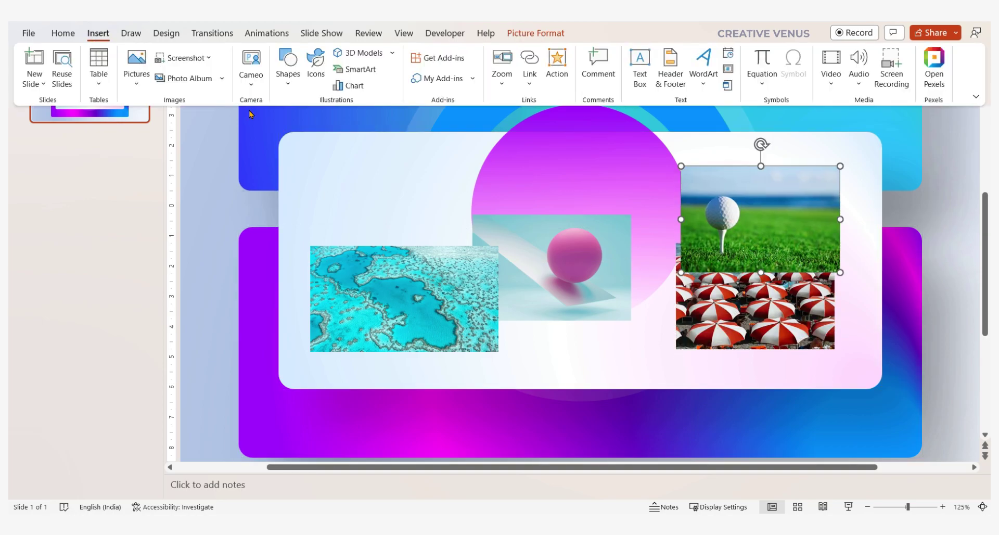
left_click(286, 83)
left_click(356, 120)
left_click_drag(545, 299, 598, 353)
Remove the rounded square's outline and fill the square with the picture copied to the clipboard.
left_click(535, 33)
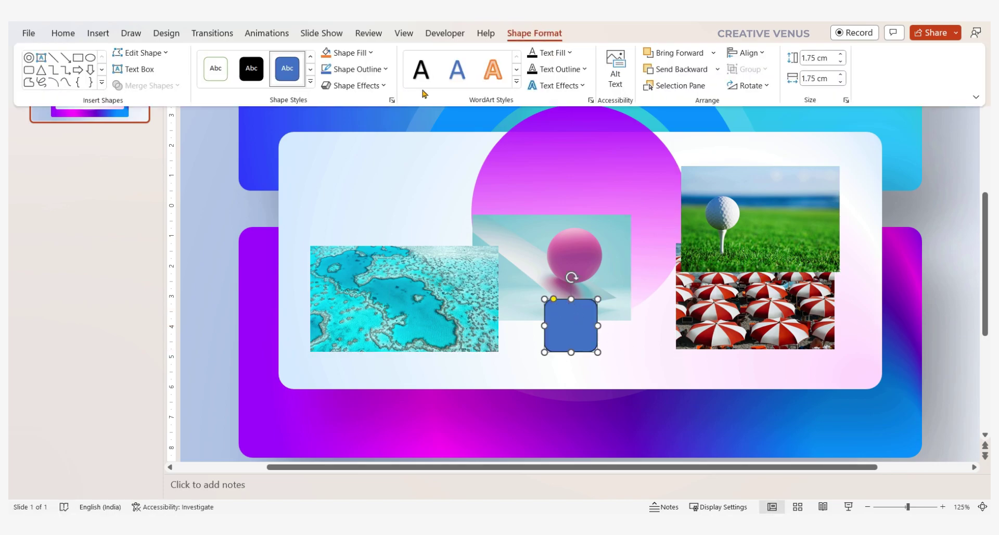
left_click(357, 70)
left_click(360, 246)
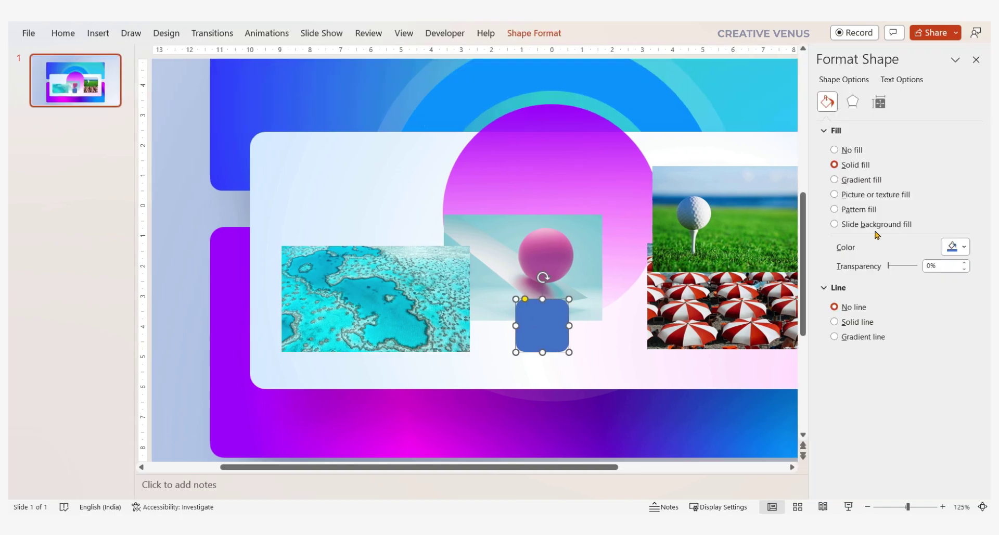
left_click(964, 247)
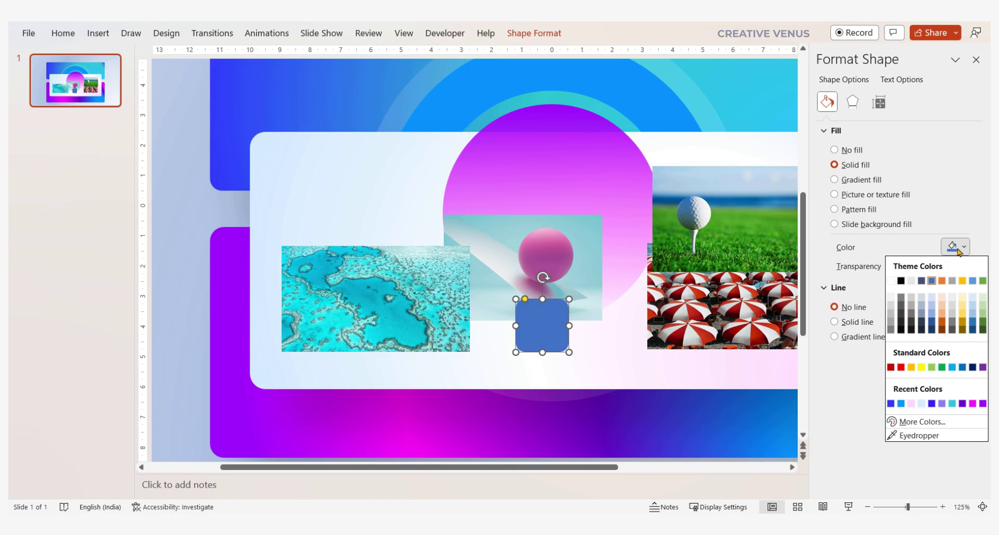
left_click(864, 198)
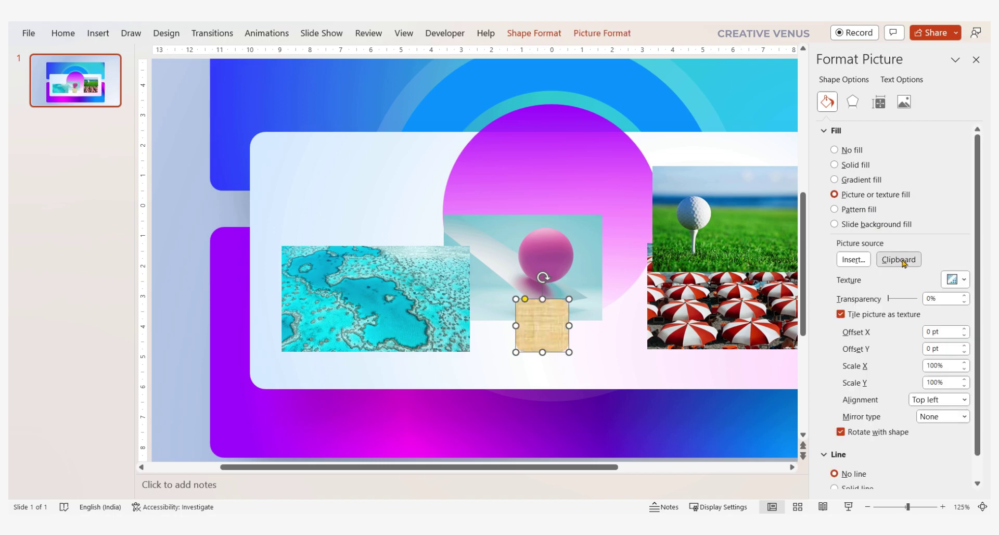
left_click(898, 260)
left_click(413, 328)
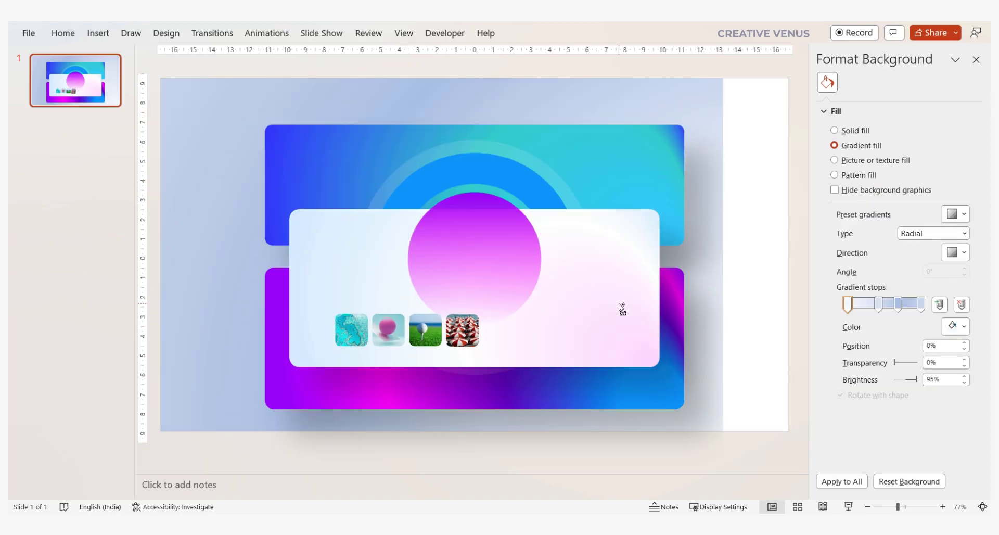
Group the four picture-filled rounded squares on the central panel.
left_click(463, 336)
left_click(431, 335, "shift")
left_click(393, 332, "shift")
left_click(363, 331, "shift")
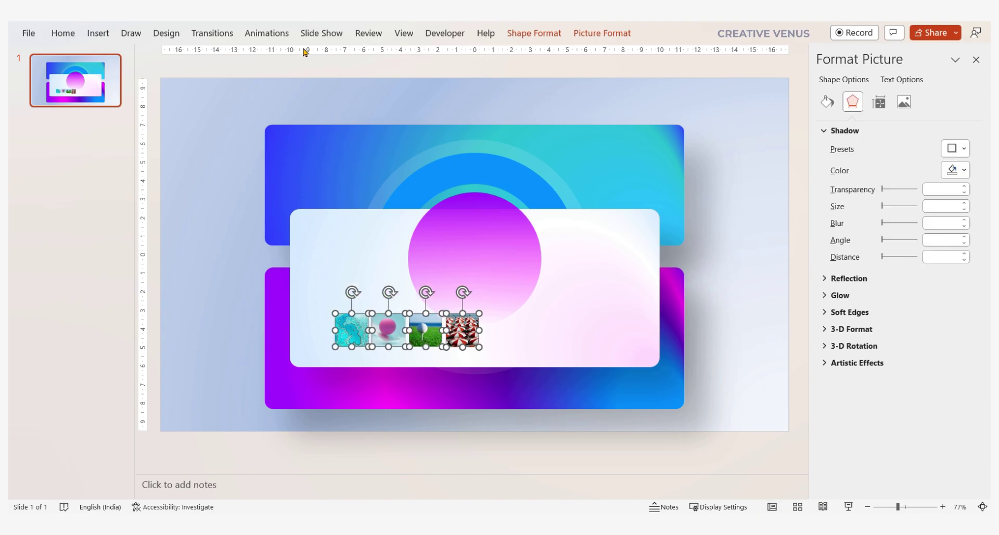
left_click(307, 15)
left_click(303, 89)
left_click(264, 23)
left_click(311, 138)
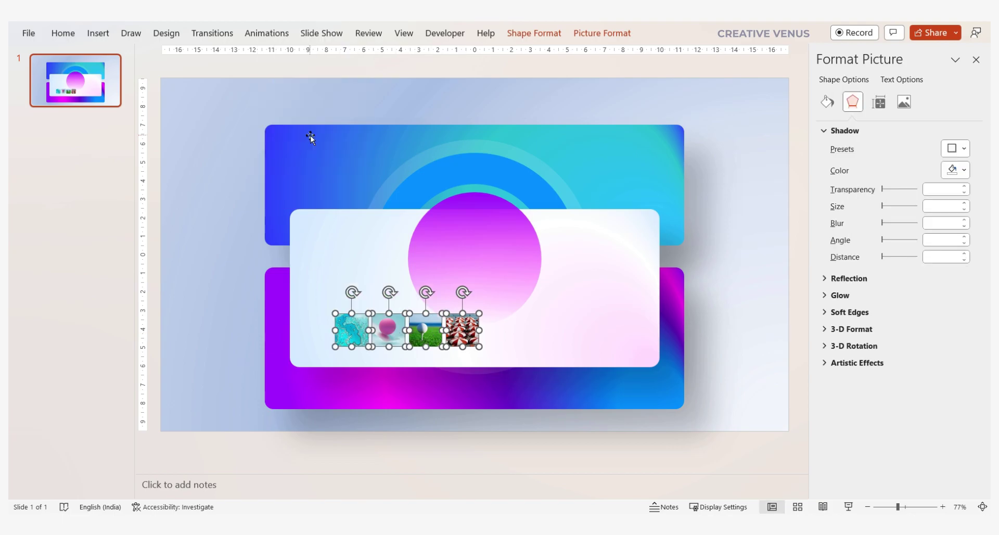
key("ctrl+g")
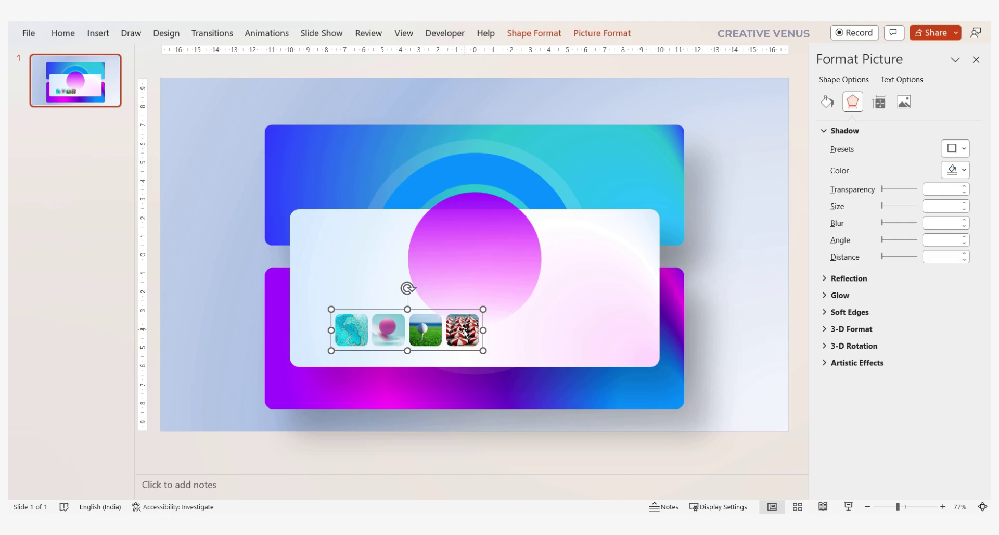
Move the picture group to the panel's lower edge, centered below the violet circle, and ungroup it.
left_click_drag(465, 331, 532, 346)
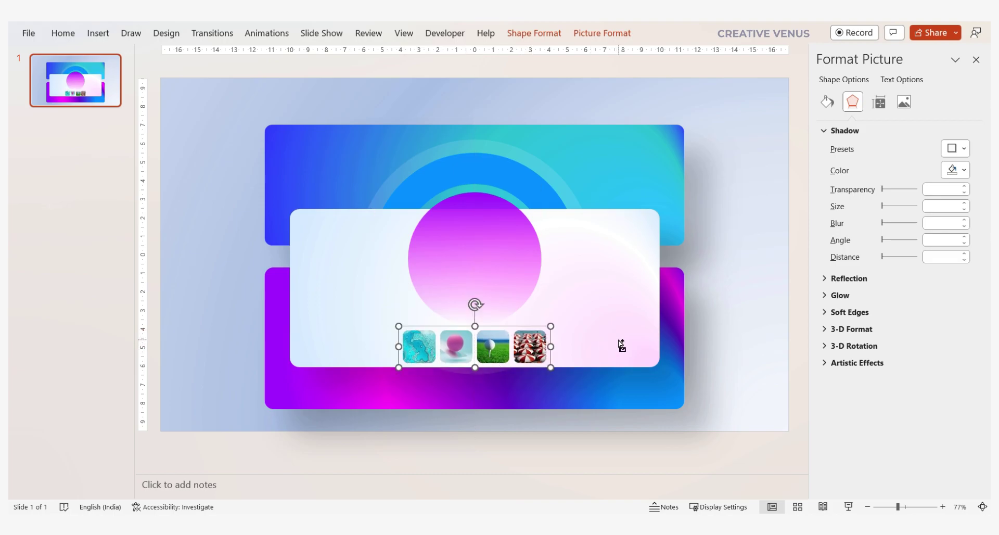
key("ctrl+shift+g")
left_click(776, 333)
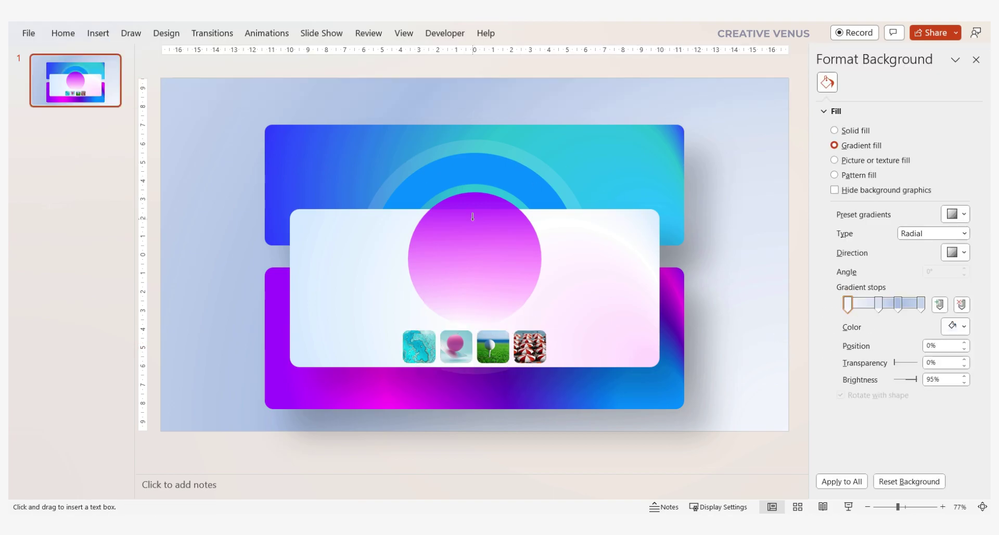
Add a text box reading CREATIVE VENUS on the central panel, beside the violet circle.
left_click_drag(309, 234, 394, 267)
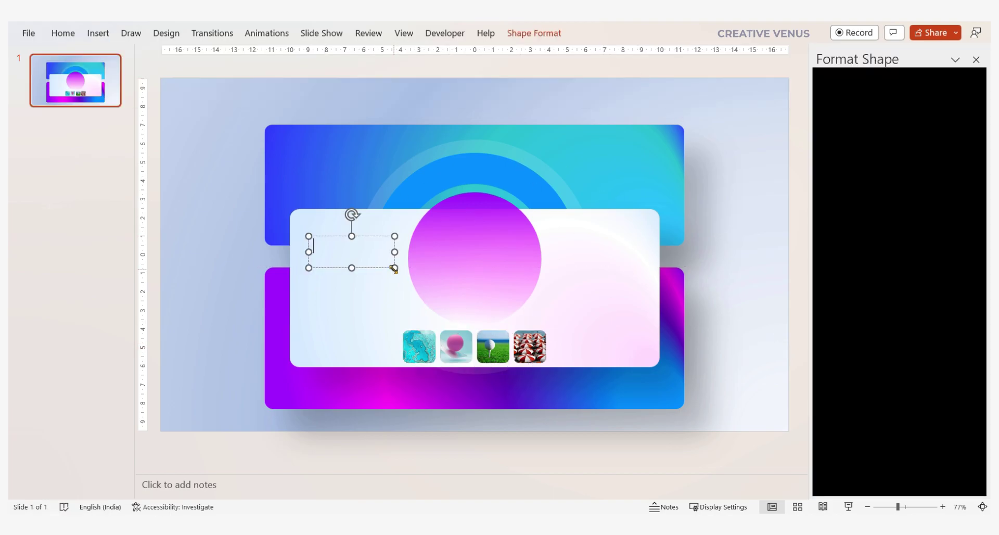
type("CREATIVE")
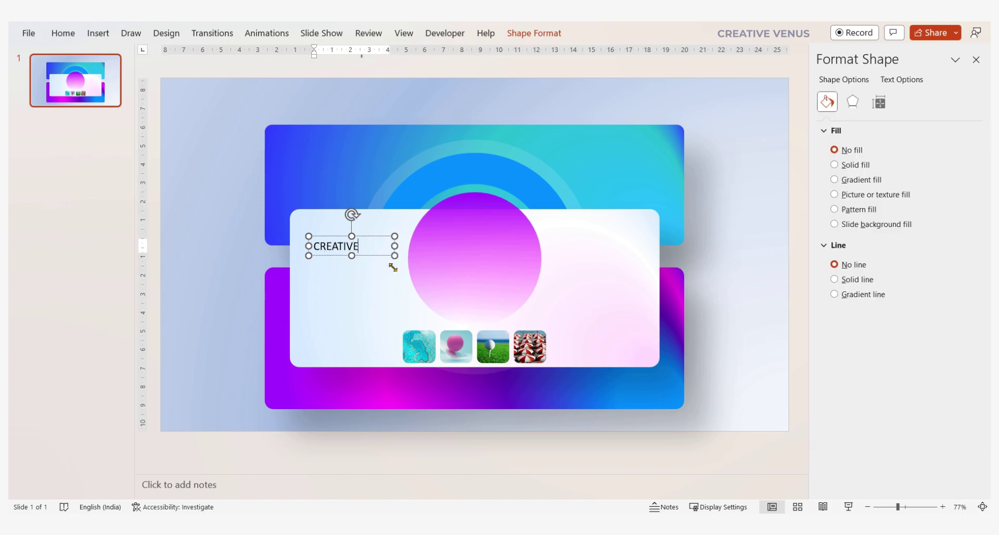
type(" VENUS")
Format the CREATIVE VENUS text in the Bebas Neue font and reduce its font size.
key("ctrl+a")
left_click(62, 34)
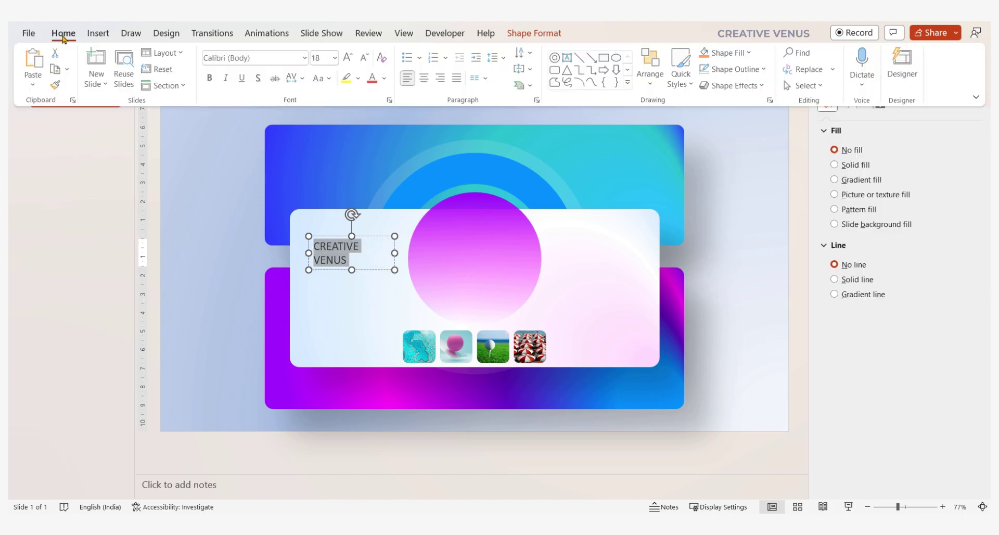
left_click(263, 59)
type("Bebas Neue")
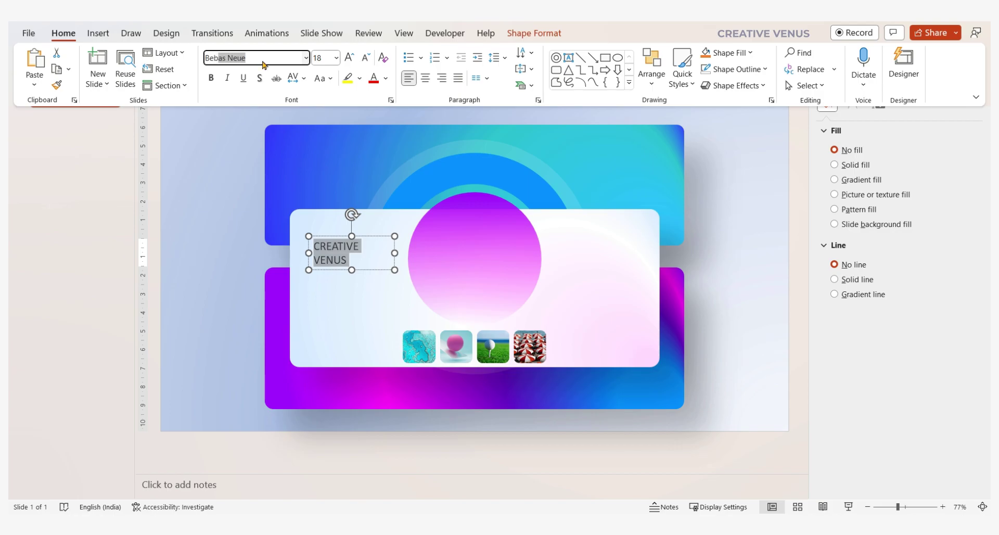
key("Return")
left_click(366, 58)
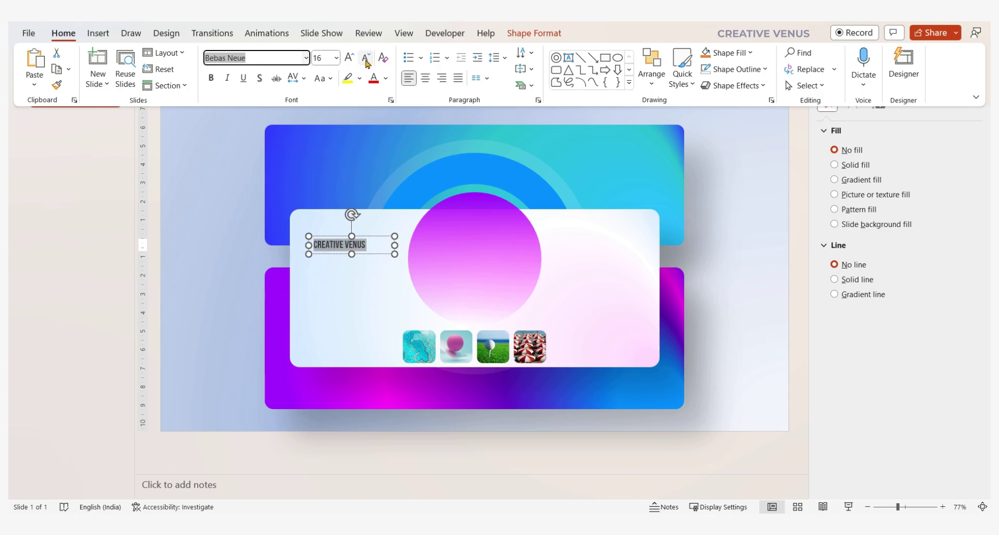
left_click(366, 59)
left_click(387, 82)
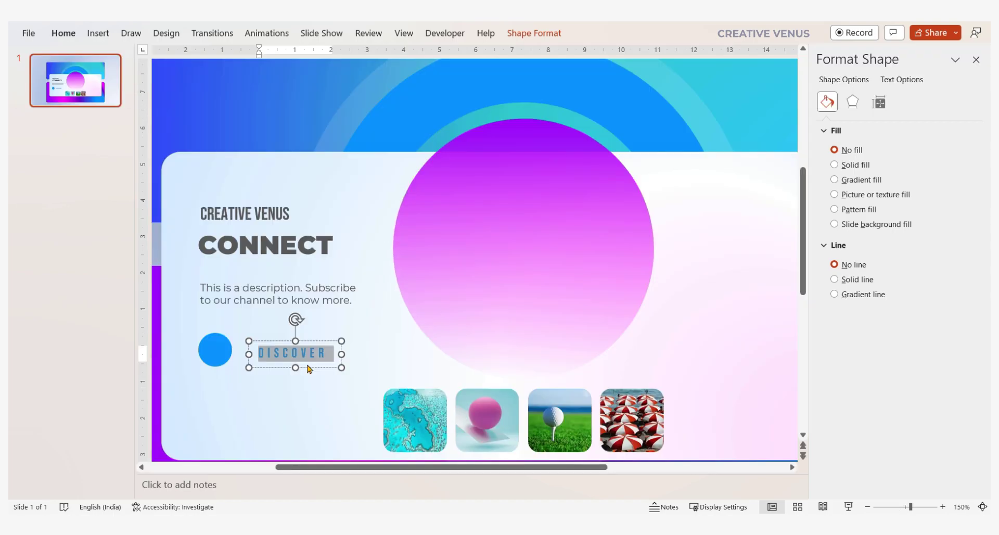
Move the DISCOVER label right beside the small blue circle and insert a horizontal arrow icon.
left_click_drag(310, 369, 286, 366)
left_click(63, 33)
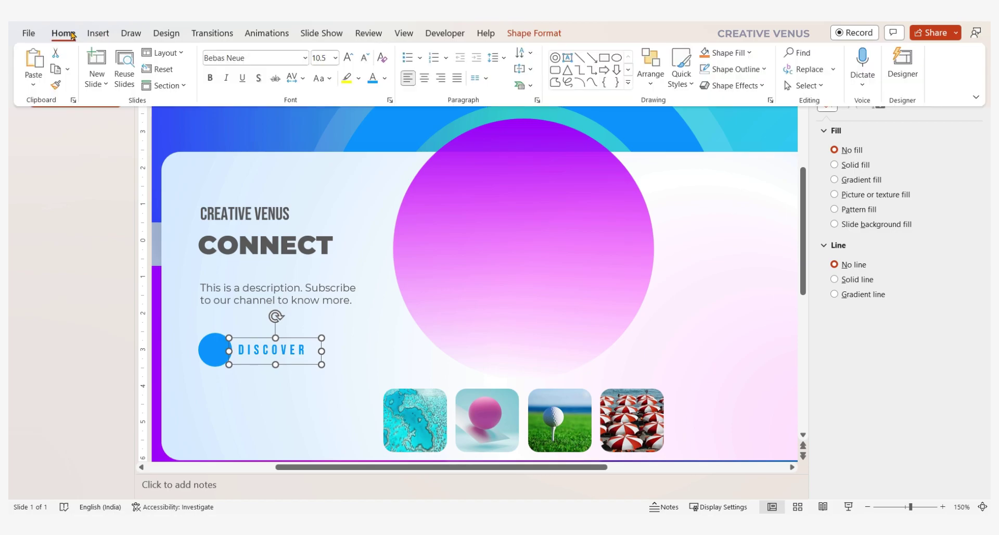
left_click(98, 33)
left_click(315, 65)
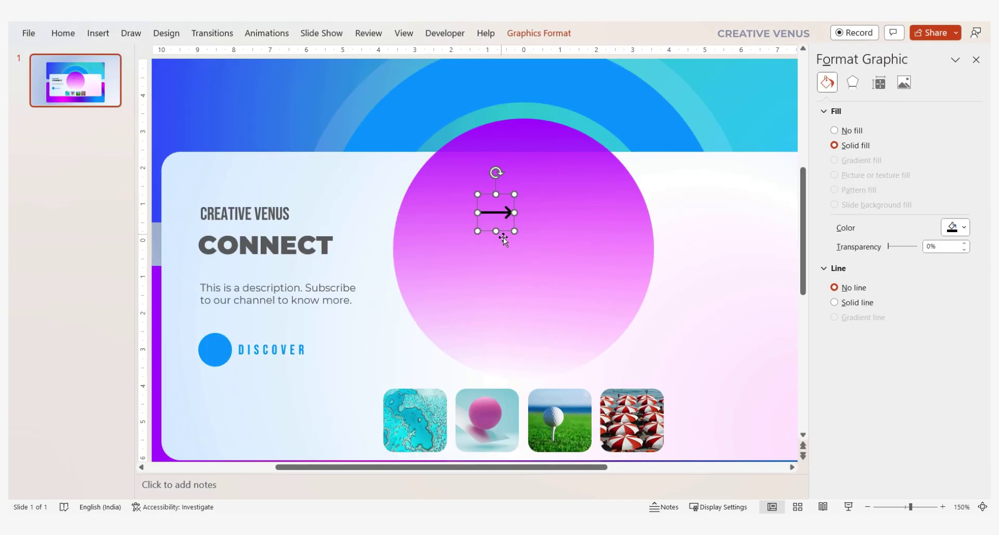
Place the arrow icon over the small blue circle beside DISCOVER and color it white.
left_click_drag(497, 204, 206, 350)
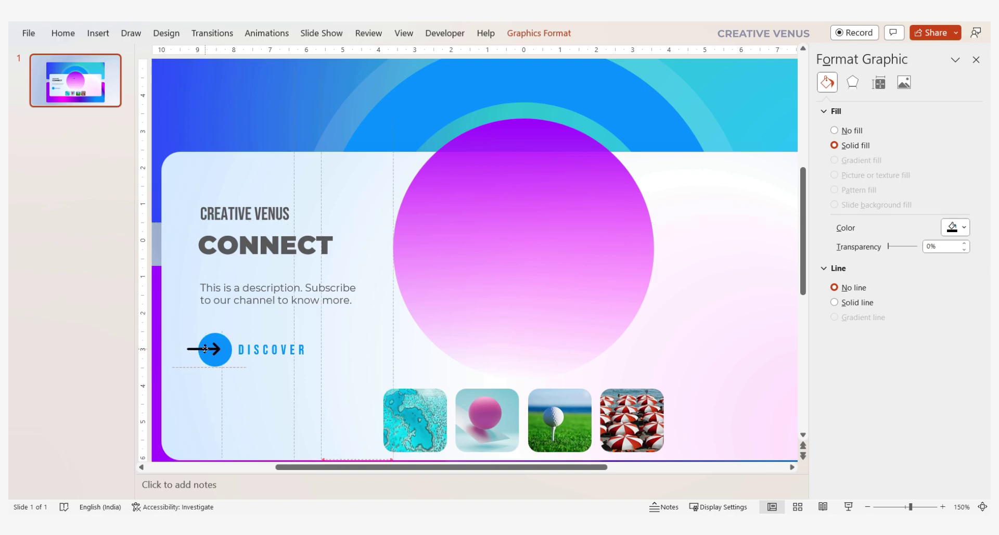
left_click(959, 227)
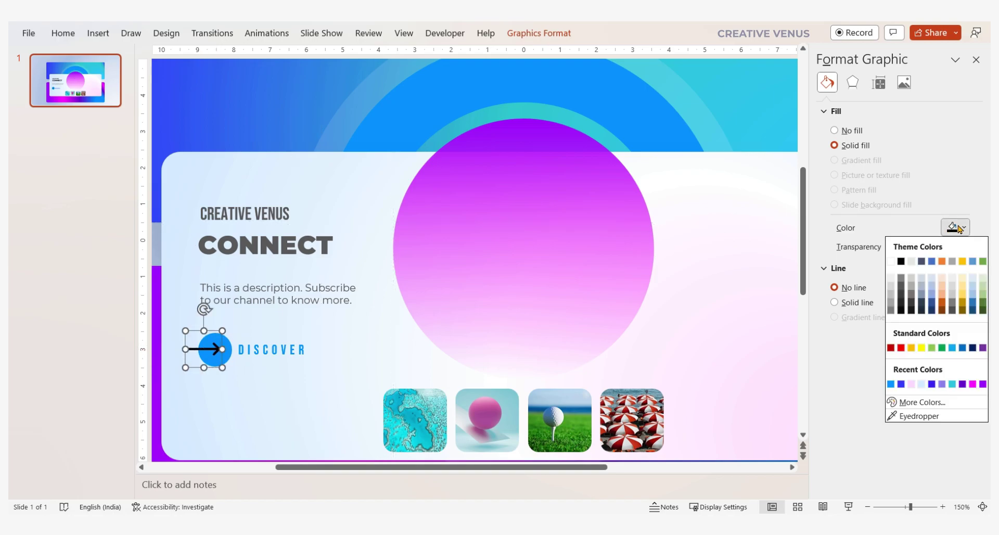
left_click(893, 265)
left_click(669, 364)
Draw a circle over the top of the concentric rings in the upper banner and fill it white.
scroll(391, 358, "down", 2)
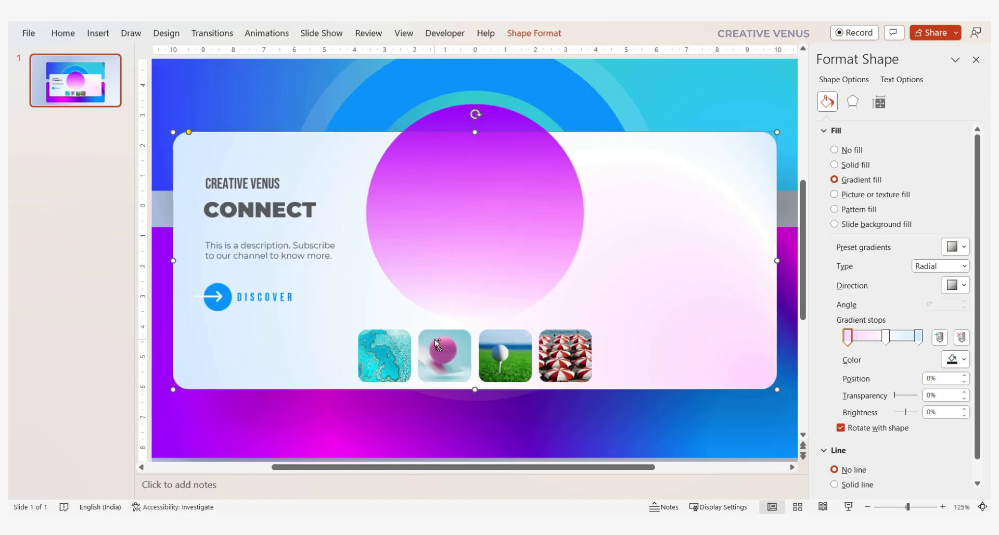
scroll(438, 345, "down", 4)
key("Escape")
left_click(97, 32)
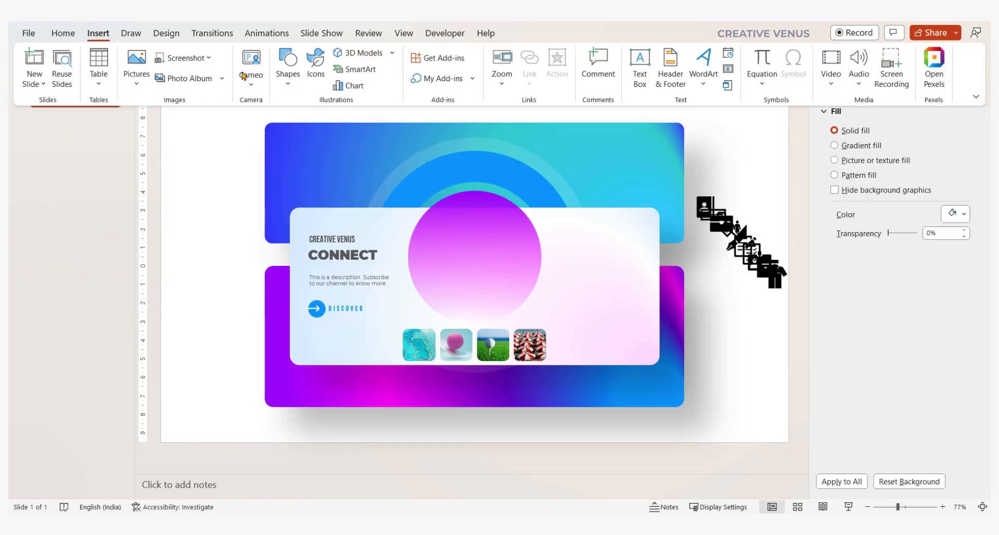
left_click(288, 65)
left_click(343, 120)
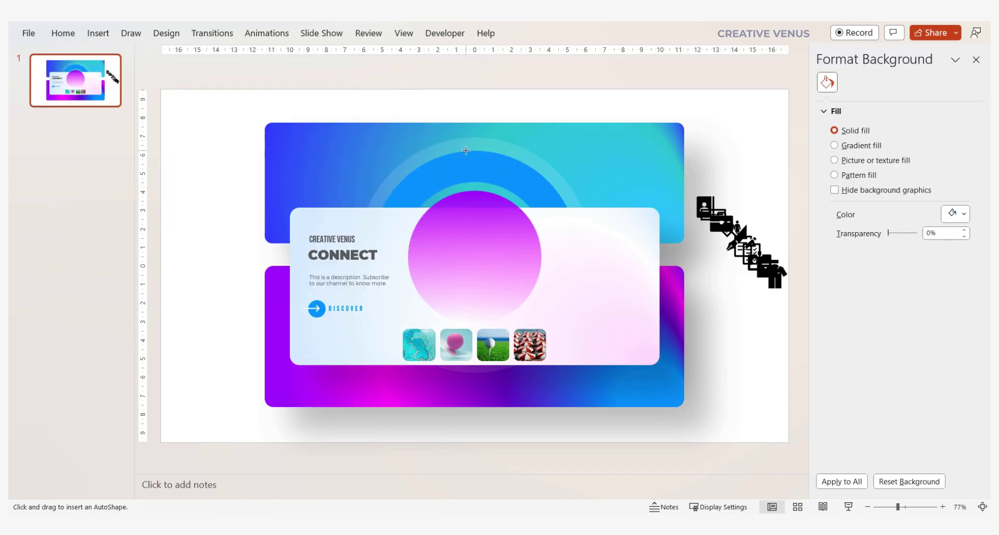
mouse_move(459, 148)
left_mouse_down()
mouse_move(503, 191)
mouse_move(482, 165)
left_mouse_up()
left_click(965, 248)
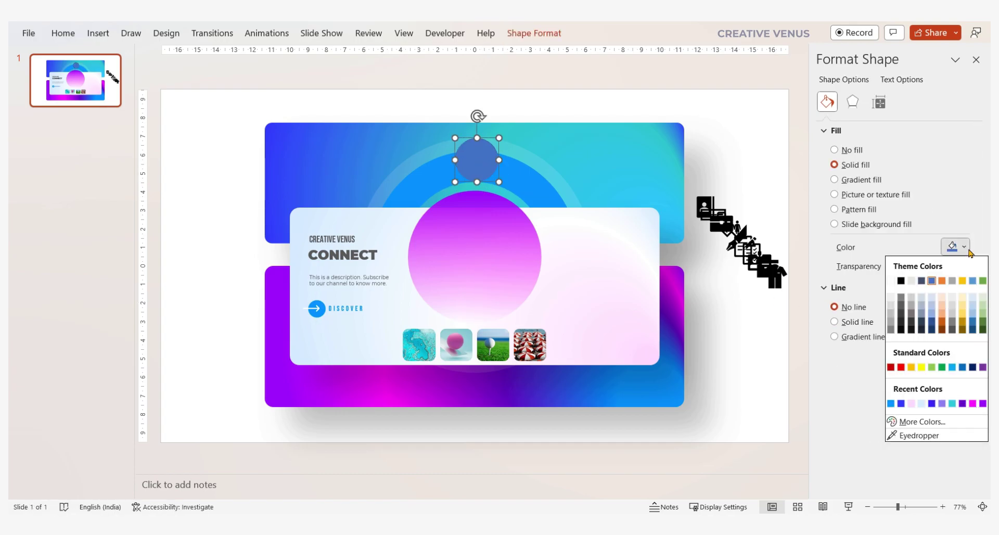
left_click(891, 281)
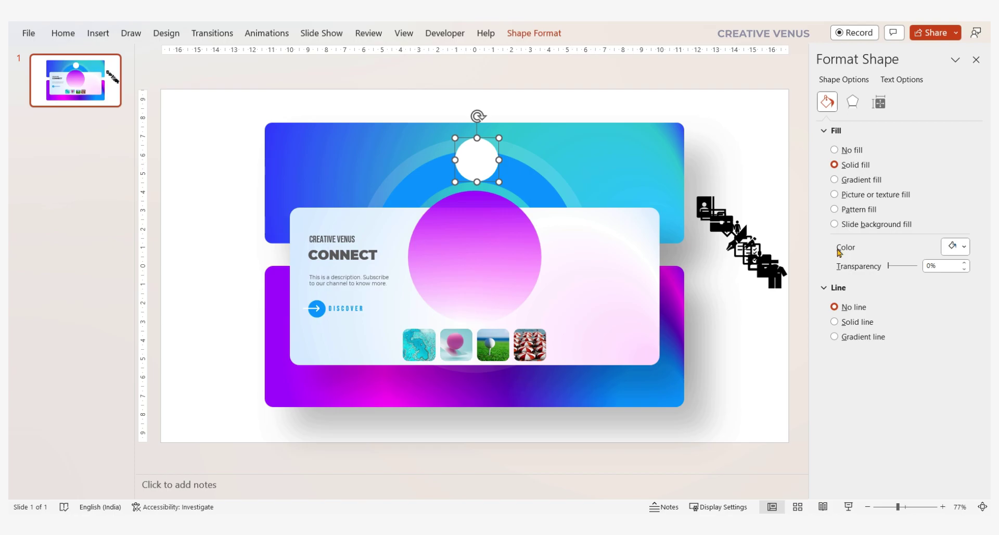
Shrink the white circle on the upper banner slightly.
left_click(774, 183)
left_click(471, 161)
left_click_drag(499, 181, 491, 174)
Bring the icon of three people with an arrow onto the white circle and reduce it to fit inside.
left_click_drag(705, 212, 477, 160)
right_click(578, 172)
left_click(576, 172)
scroll(478, 161, "up", 5)
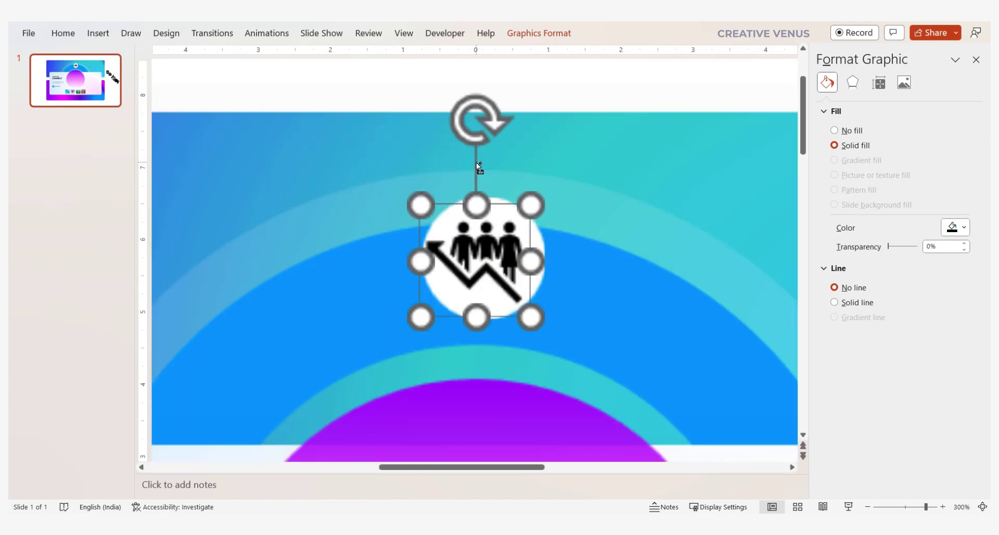
left_click_drag(490, 256, 490, 258)
Recolor the people icon in the white circle bright blue, matching the circle beside DISCOVER.
left_click(948, 229)
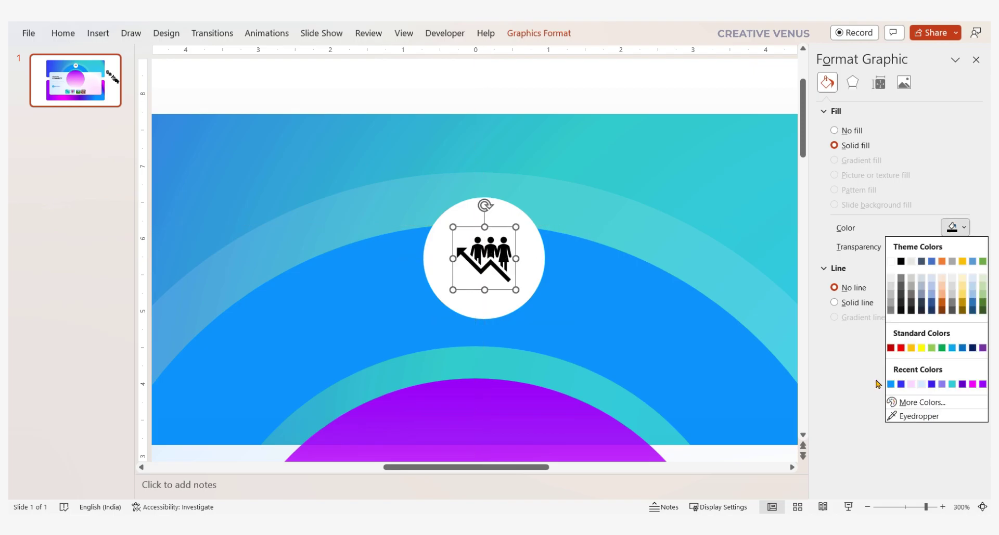
left_click(890, 384)
scroll(552, 307, "down", 5)
Separate the ID card, contact book and briefcase icons from the overlapping black icons beside the upper banner.
left_click(776, 176)
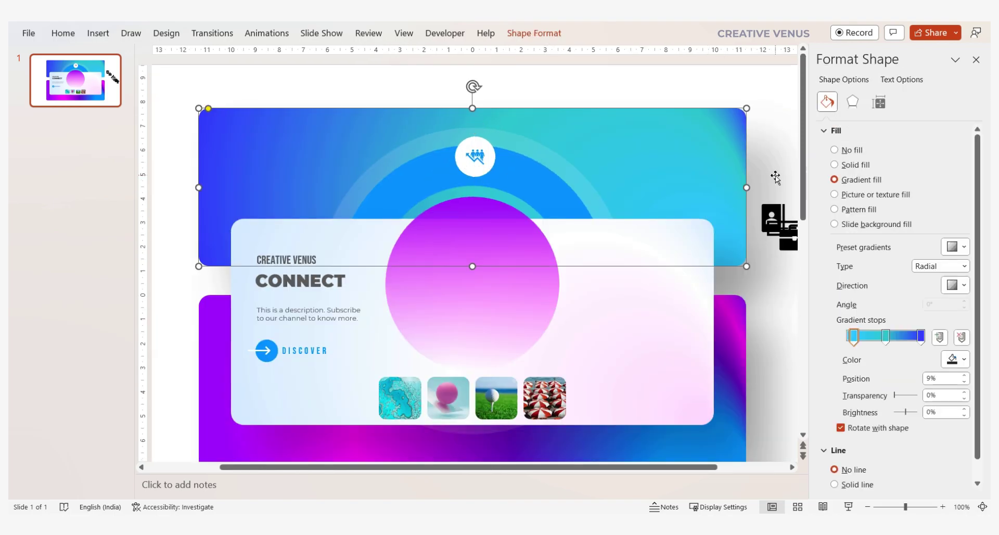
left_click(785, 183)
key("Tab")
Open the online 3D model library and browse its categories.
left_click(90, 39)
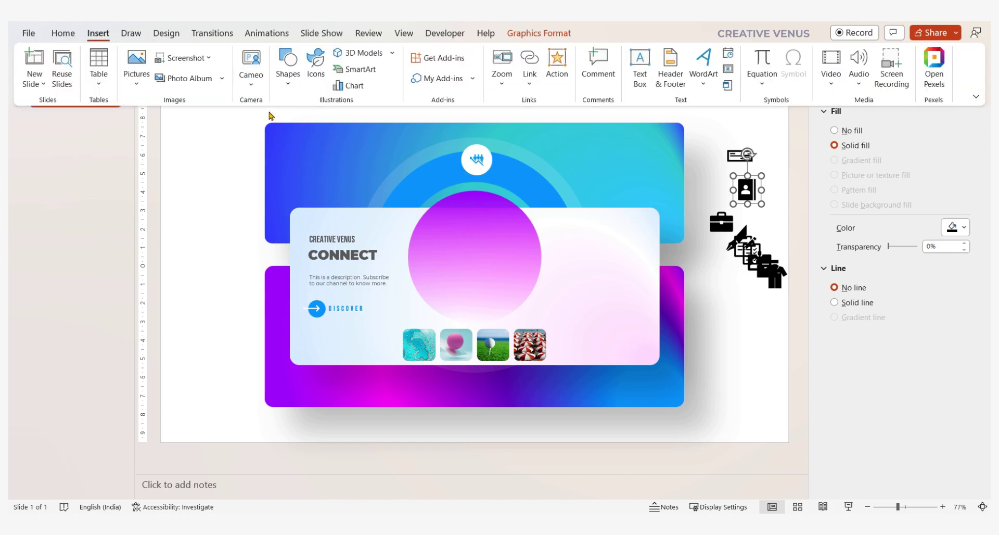
left_click(354, 59)
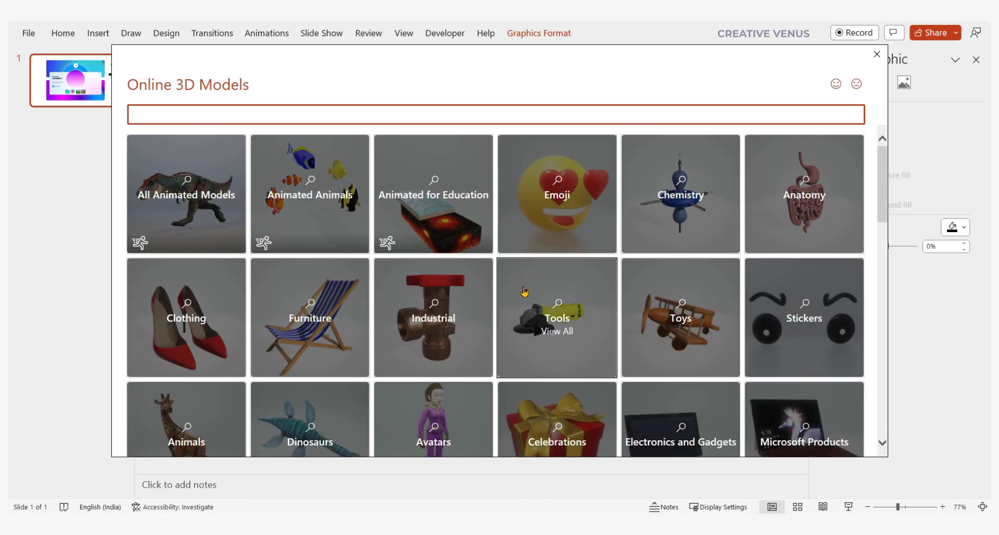
scroll(524, 292, "down", 2)
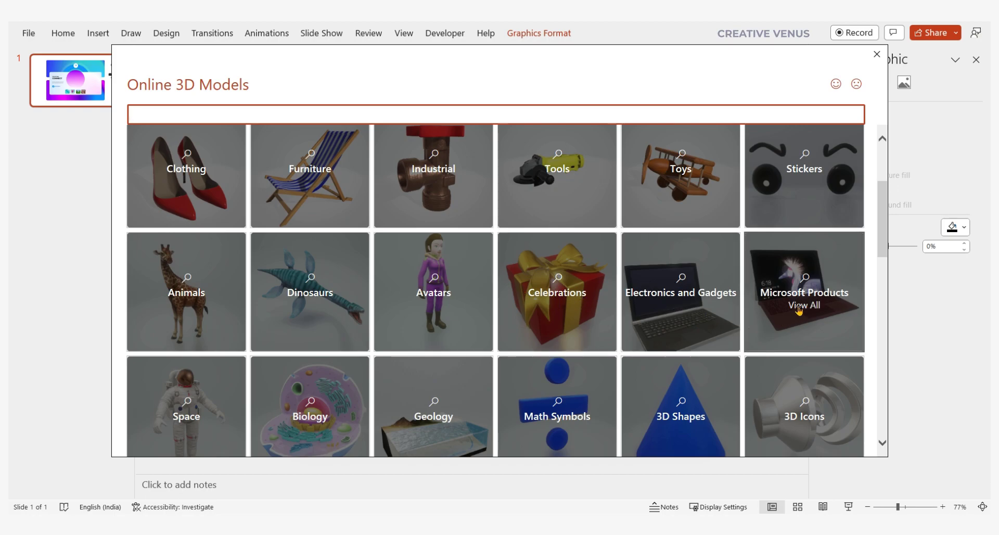
scroll(718, 307, "down", 2)
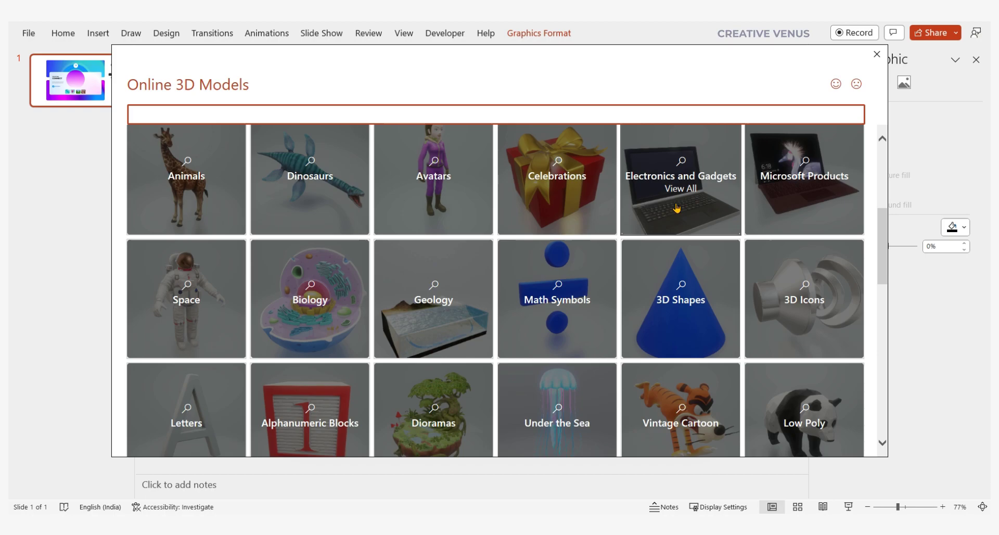
scroll(572, 320, "down", 3)
scroll(422, 270, "up", 2)
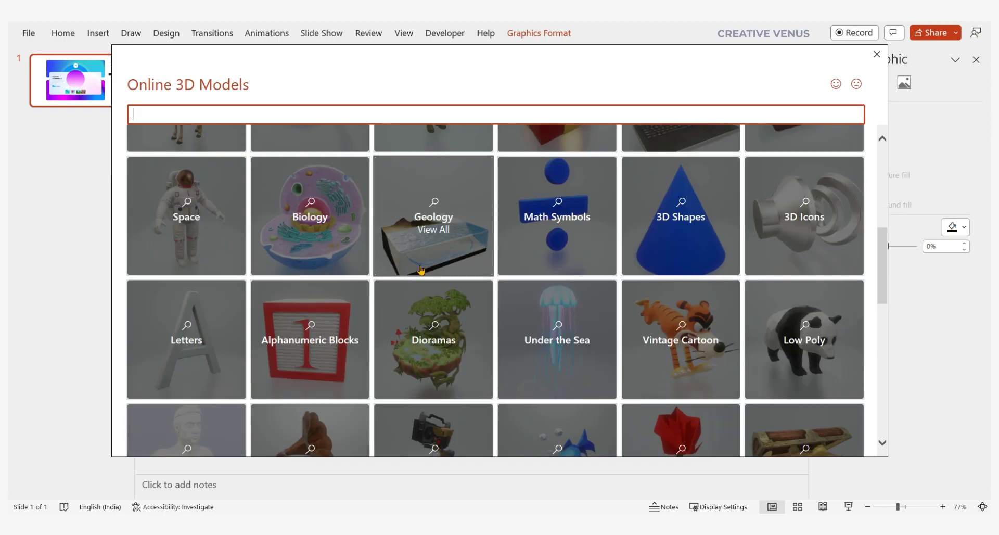
left_click(443, 250)
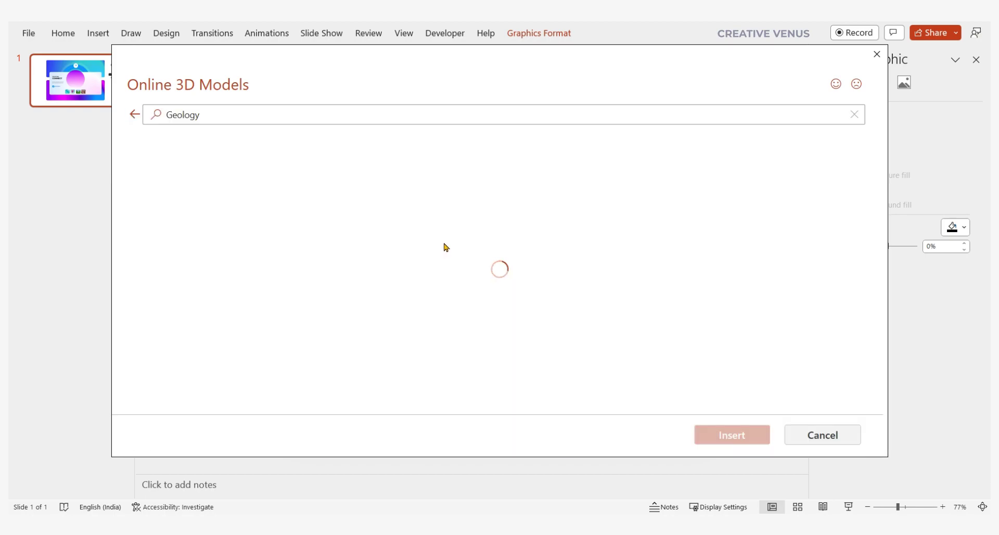
scroll(573, 271, "down", 2)
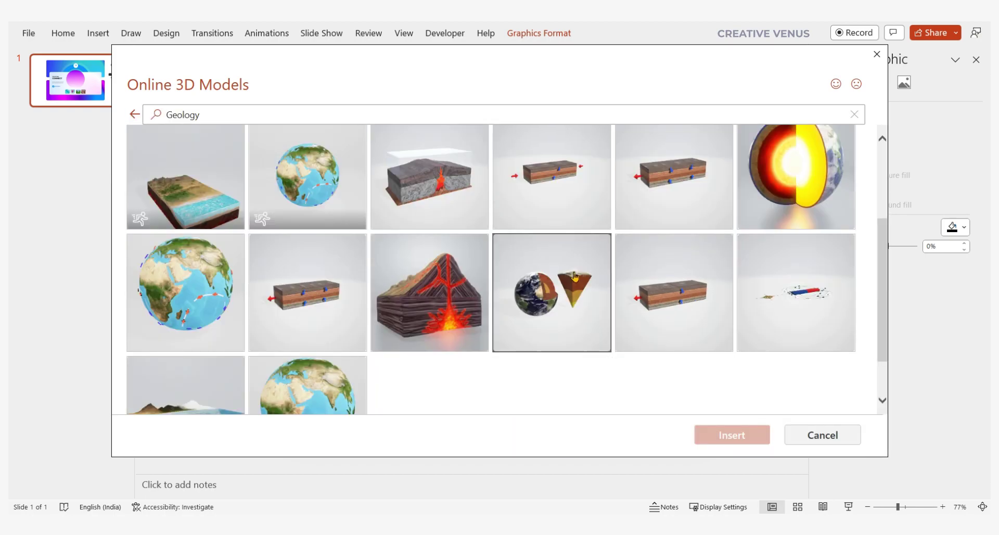
left_click(134, 115)
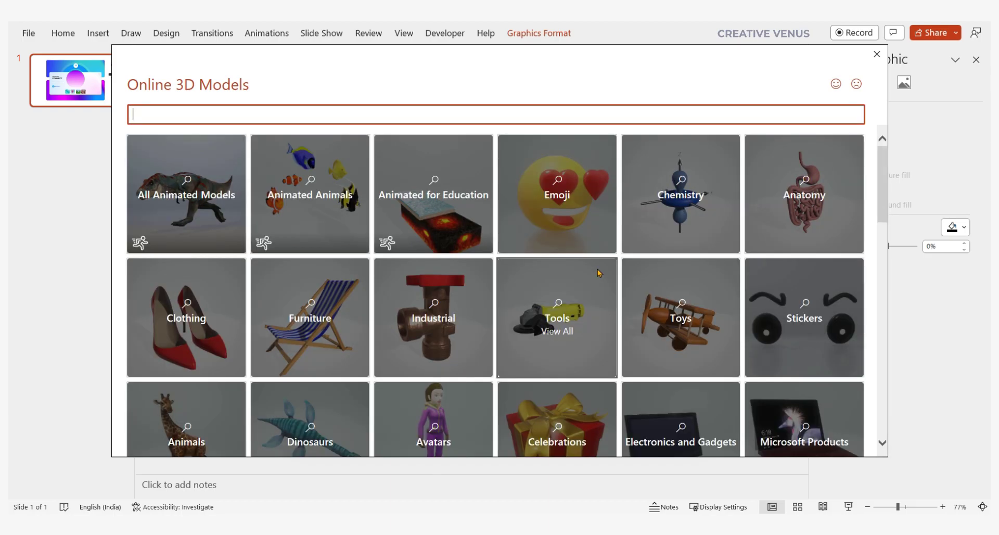
Insert the black four-propeller drone from the Electronics and Gadgets category of the online 3D models.
scroll(598, 272, "down", 8)
scroll(662, 320, "down", 2)
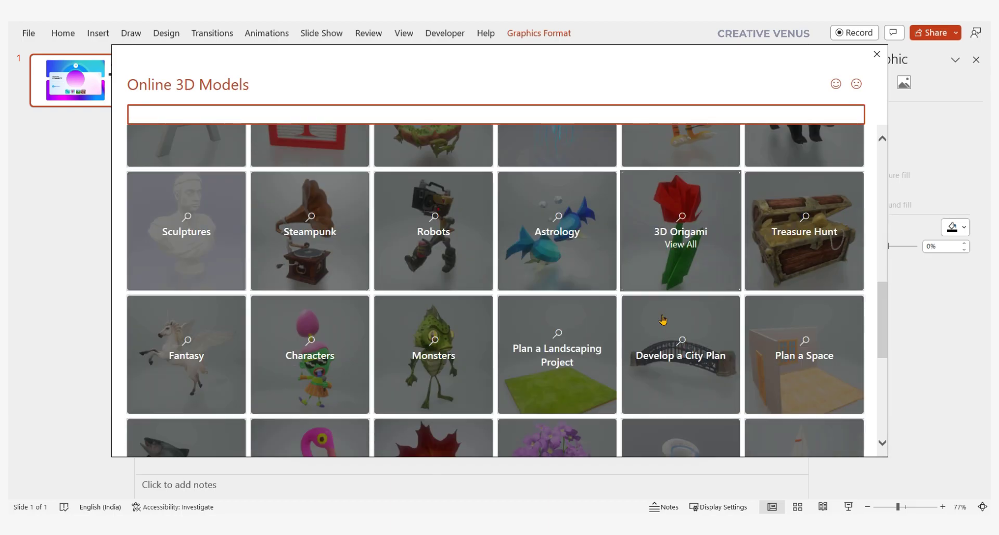
scroll(662, 320, "down", 5)
left_click(592, 336)
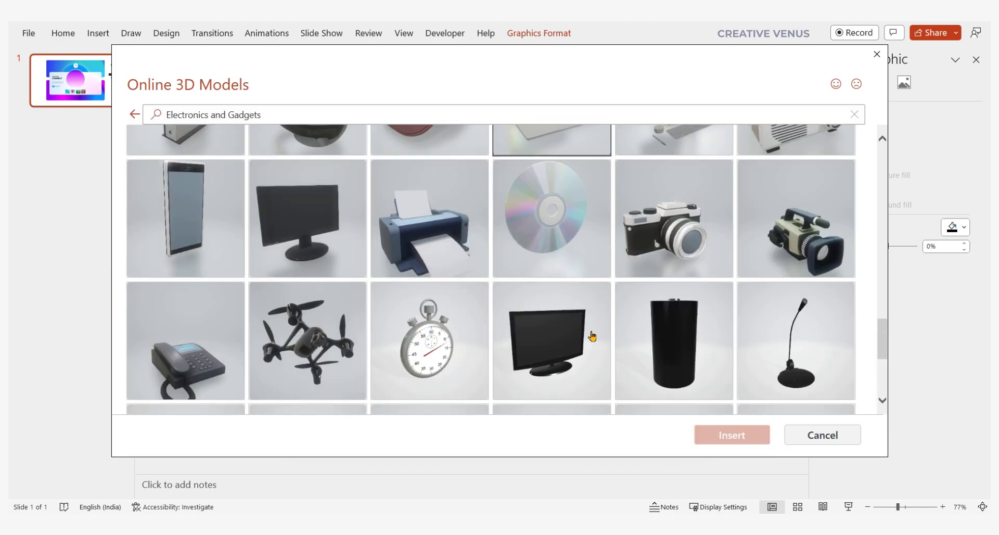
left_click(323, 338)
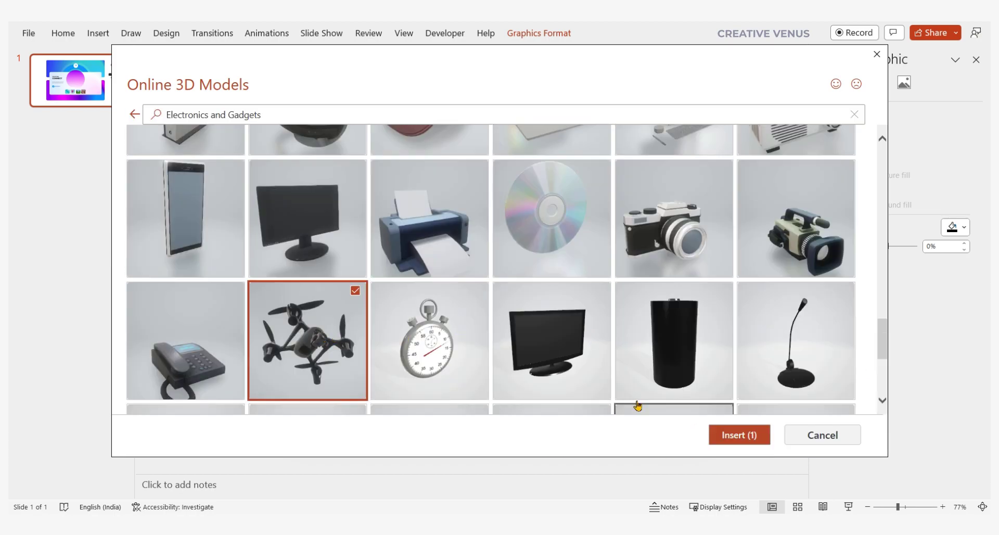
left_click(755, 435)
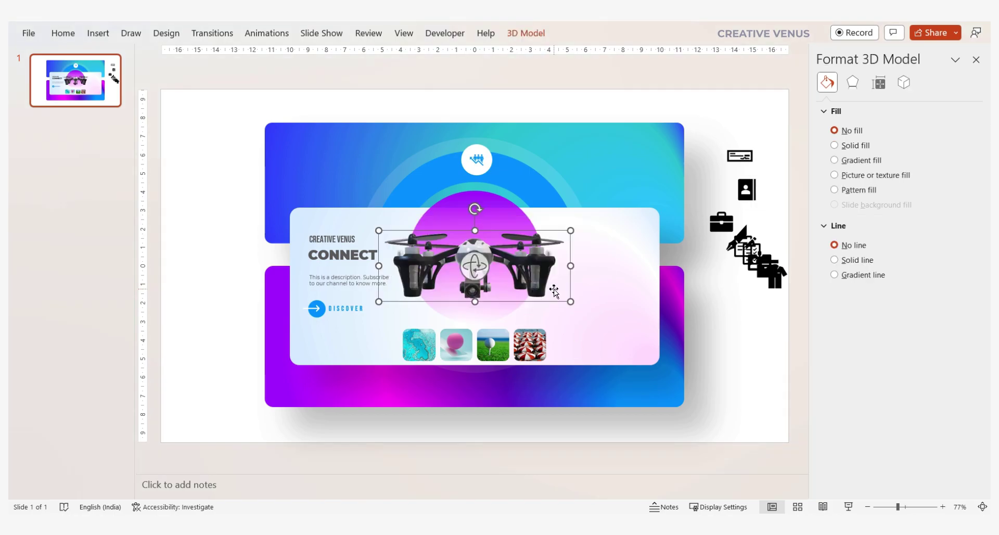
Rotate the 3D drone over the purple circle to an angled view from above, with its body tilted diagonally.
mouse_move(472, 271)
left_mouse_down()
mouse_move(515, 289)
mouse_move(477, 272)
left_mouse_up()
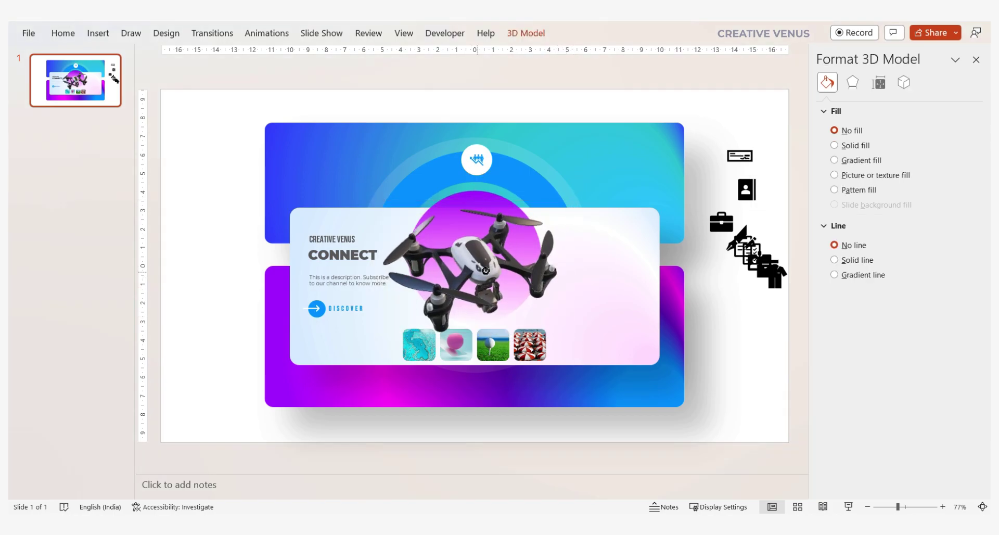
left_click_drag(486, 271, 537, 262)
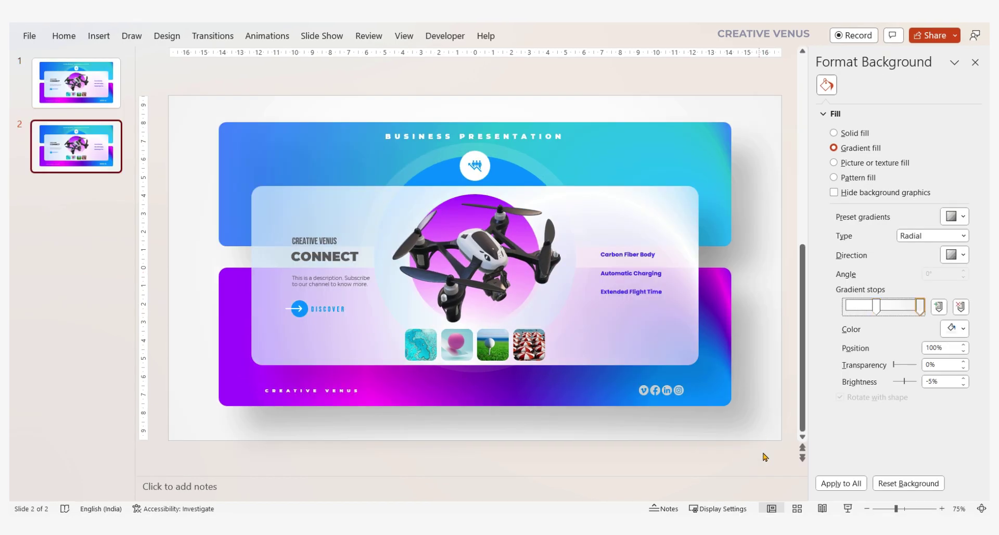
left_click(683, 465)
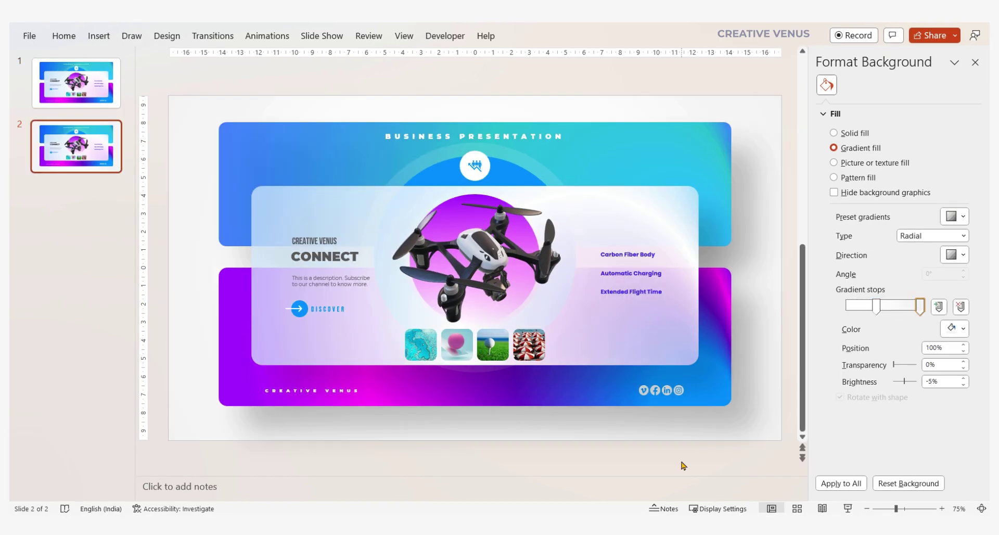